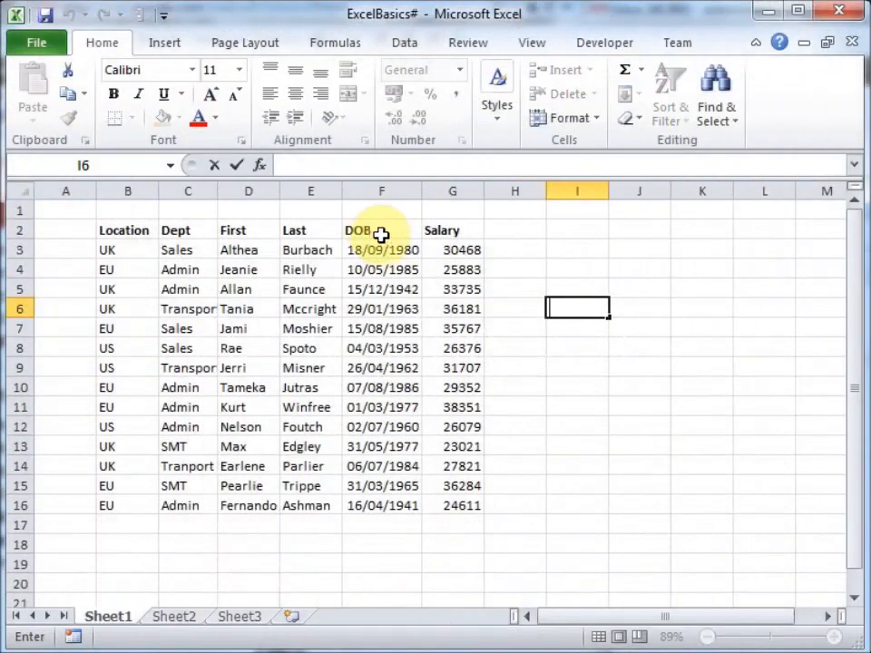
- Format the DOB dates in F3:F16 with the long date type *14 March 2001
click(379, 229)
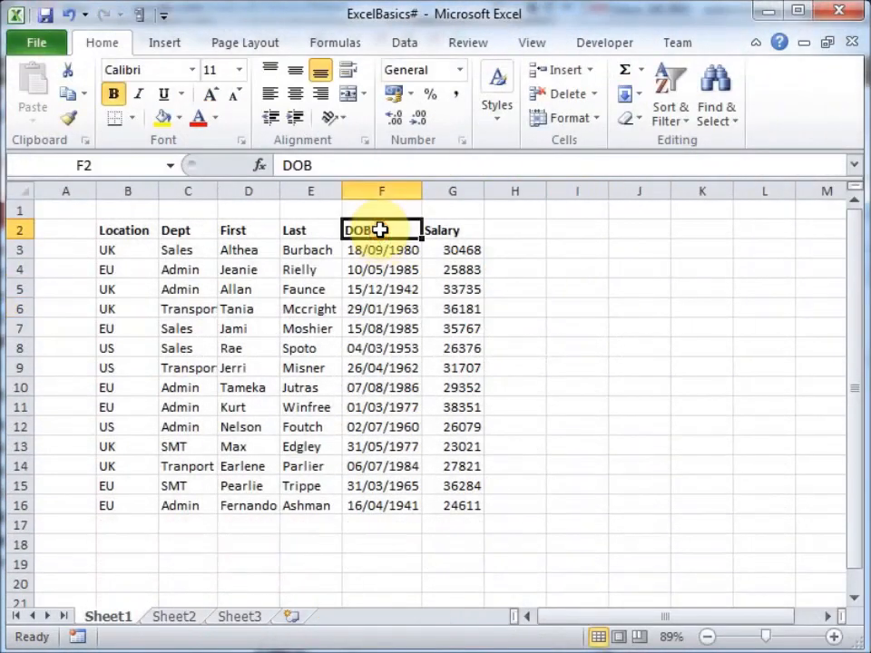
click(399, 410)
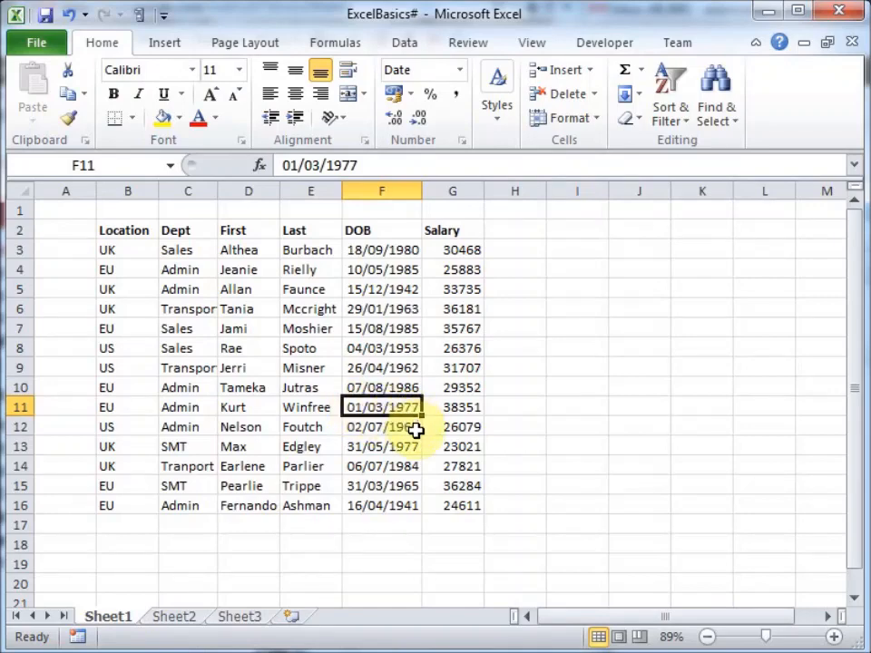
drag(388, 250, 396, 506)
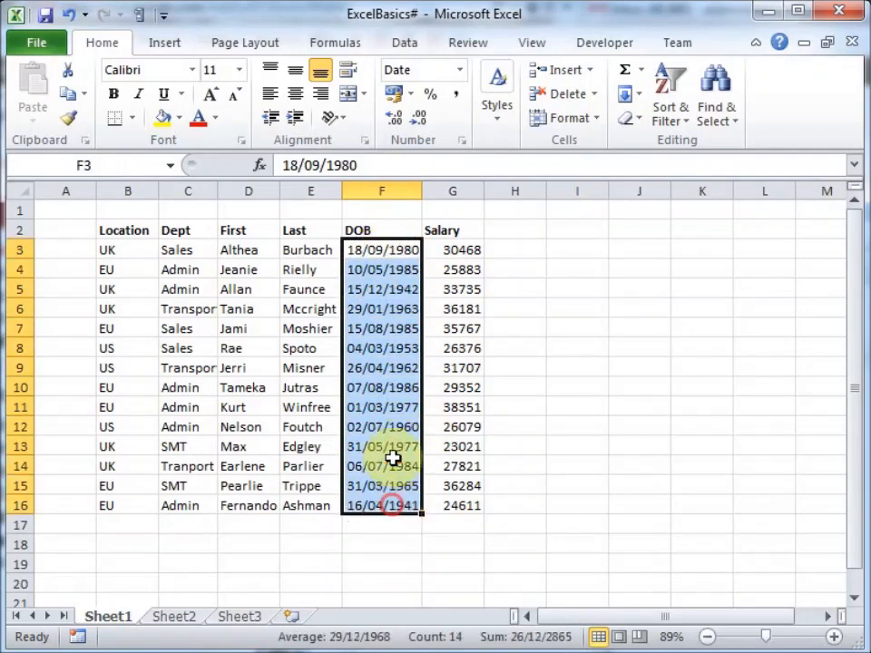
right_click(375, 352)
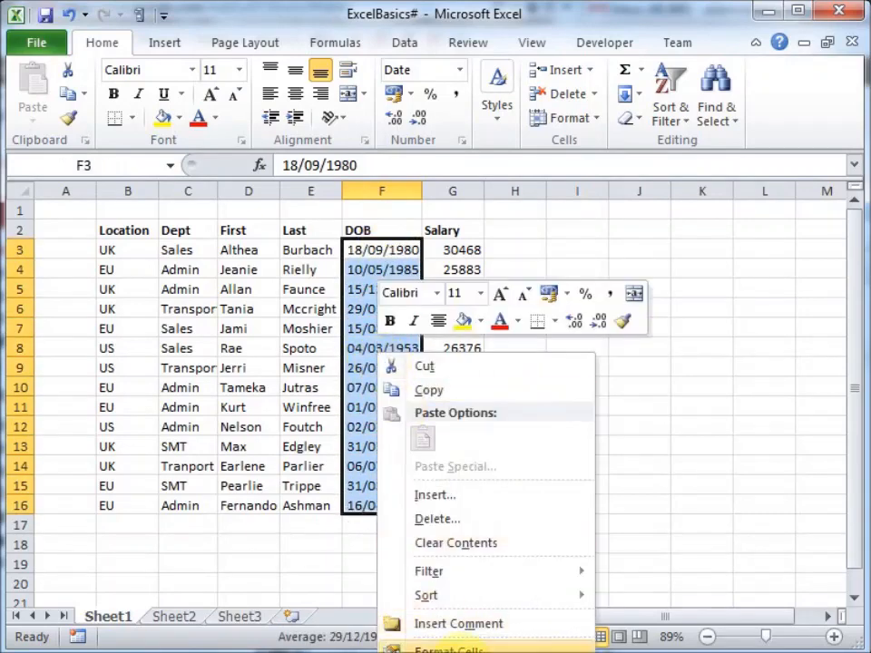
click(436, 647)
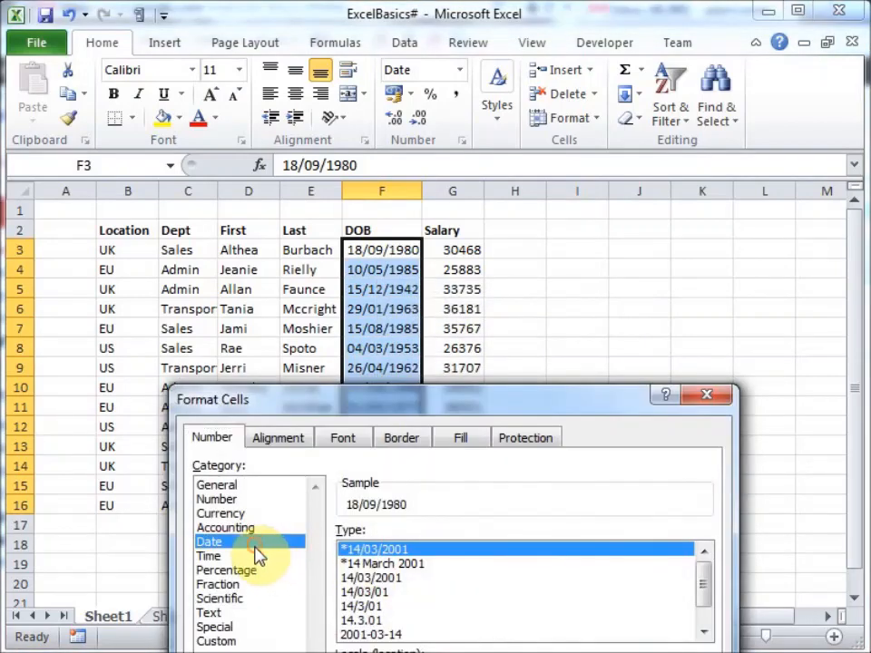
click(397, 563)
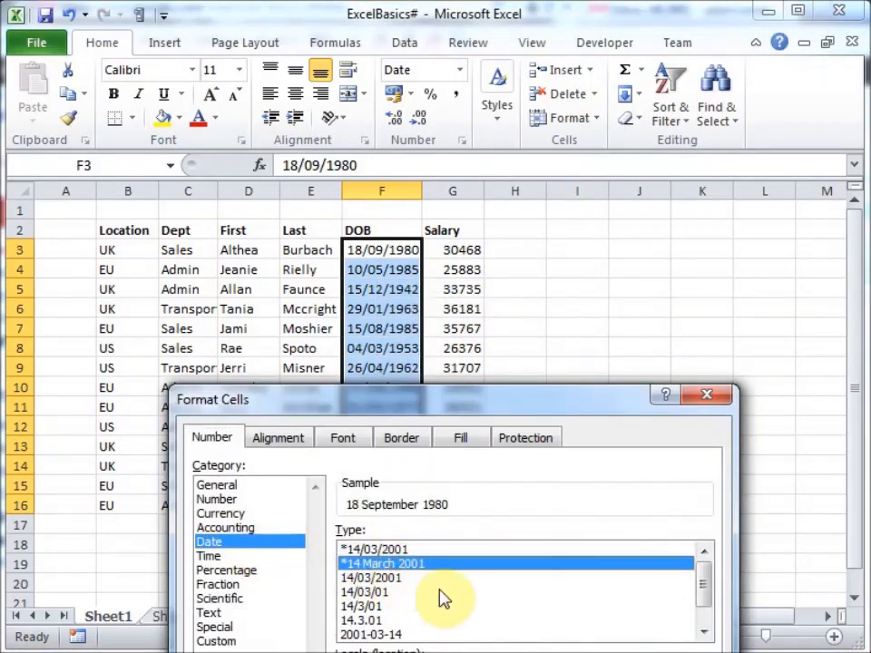
key(Return)
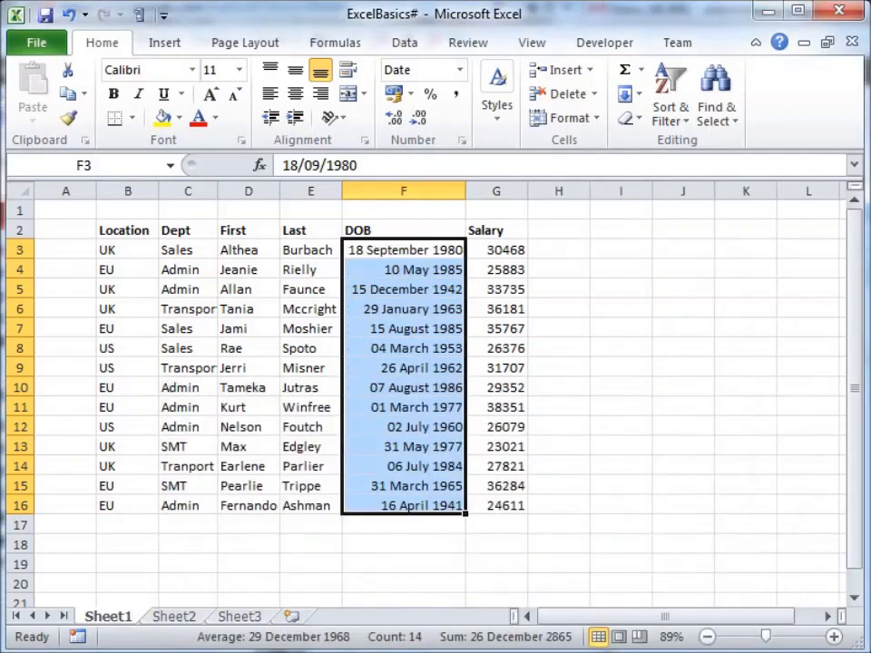
click(387, 239)
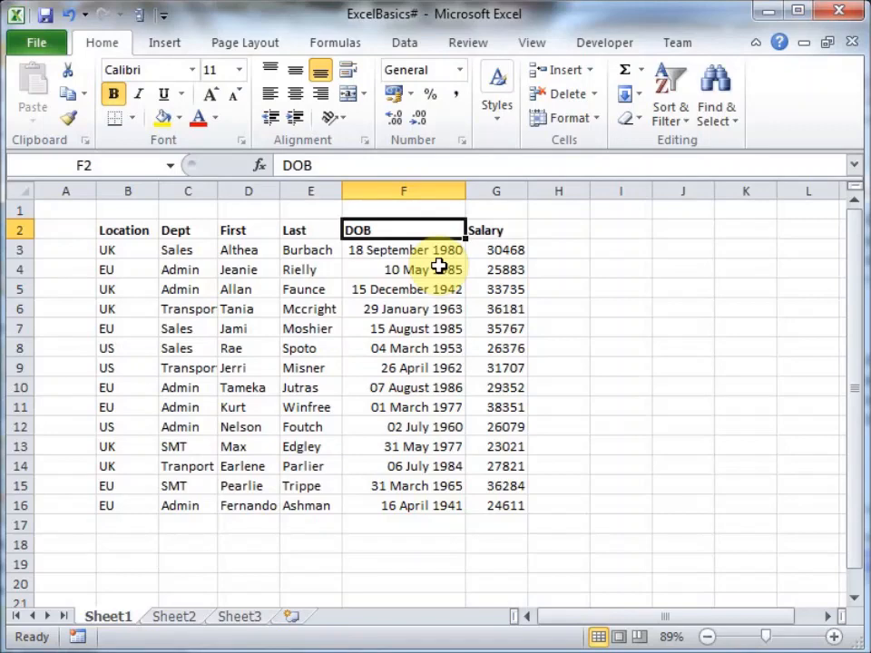
- Apply the custom date format dd-mmm-yy to the DOB dates in F3:F16 and autofit the width of column F
click(410, 253)
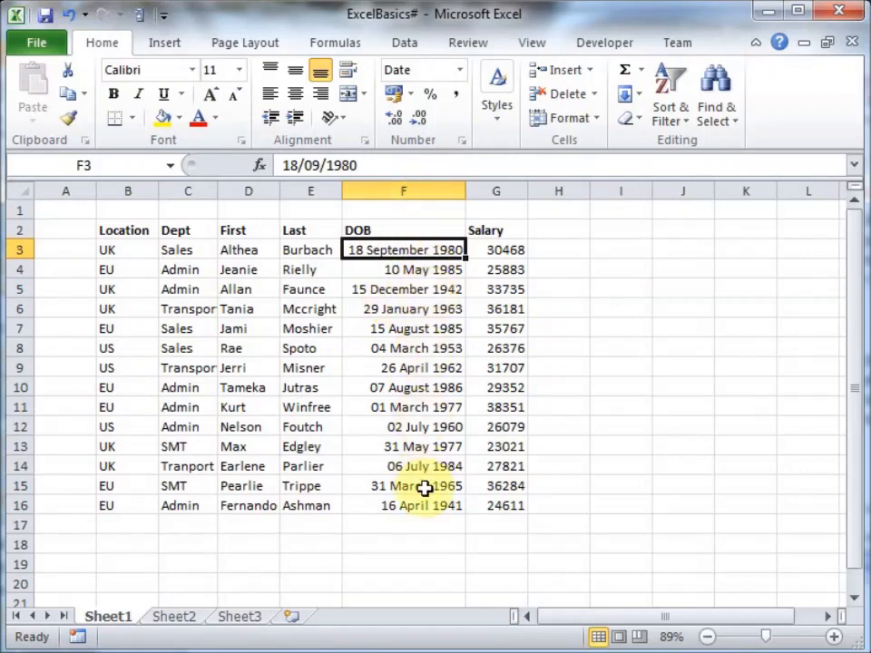
drag(401, 250, 424, 493)
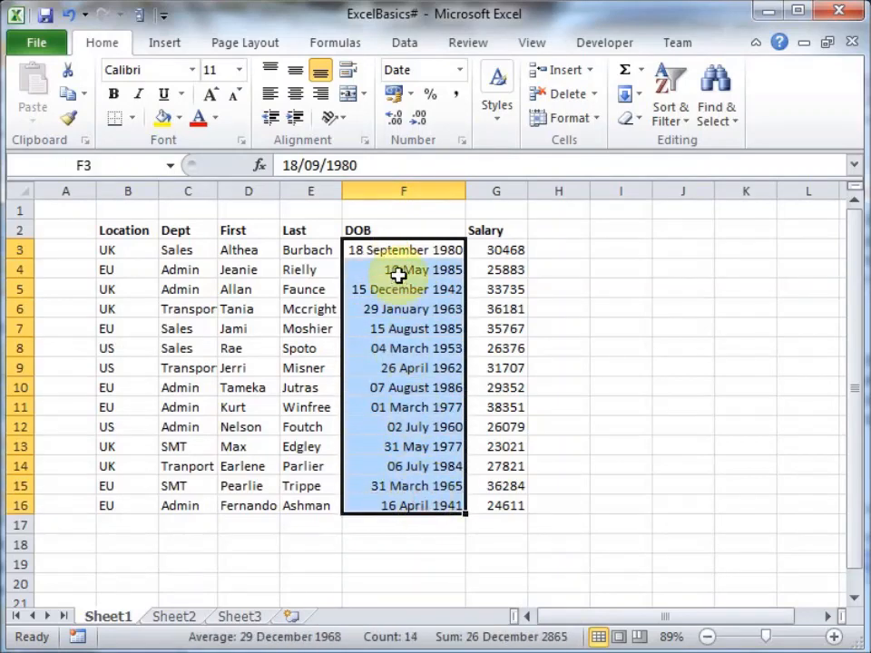
right_click(410, 312)
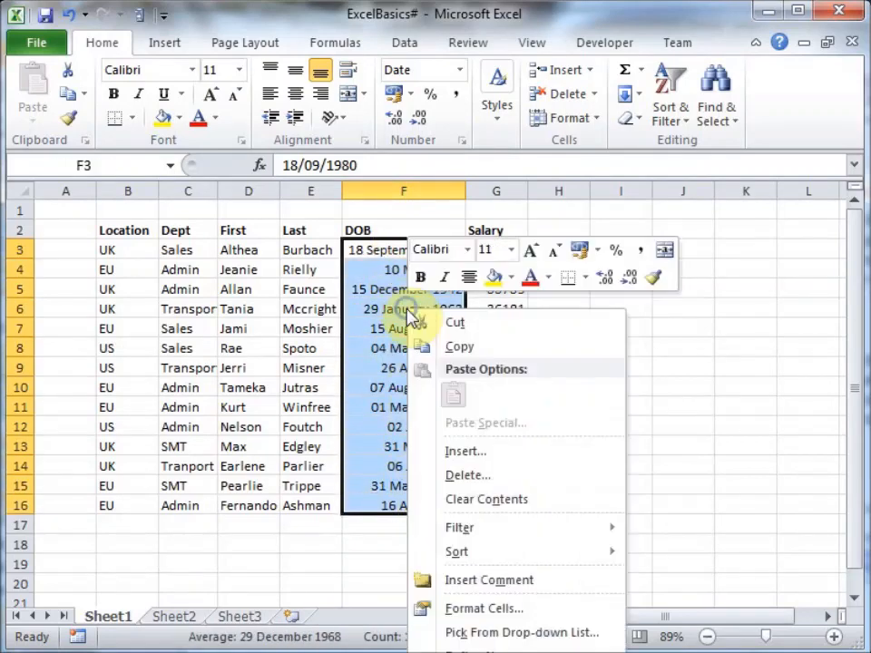
click(539, 611)
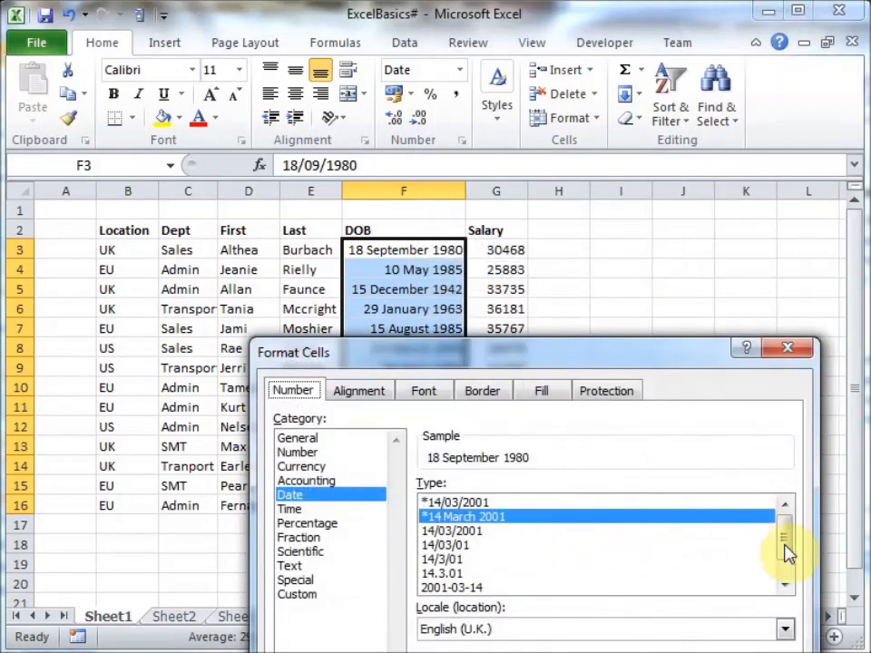
mouse_move(785, 542)
mouse_down()
mouse_move(786, 554)
mouse_move(787, 522)
mouse_up()
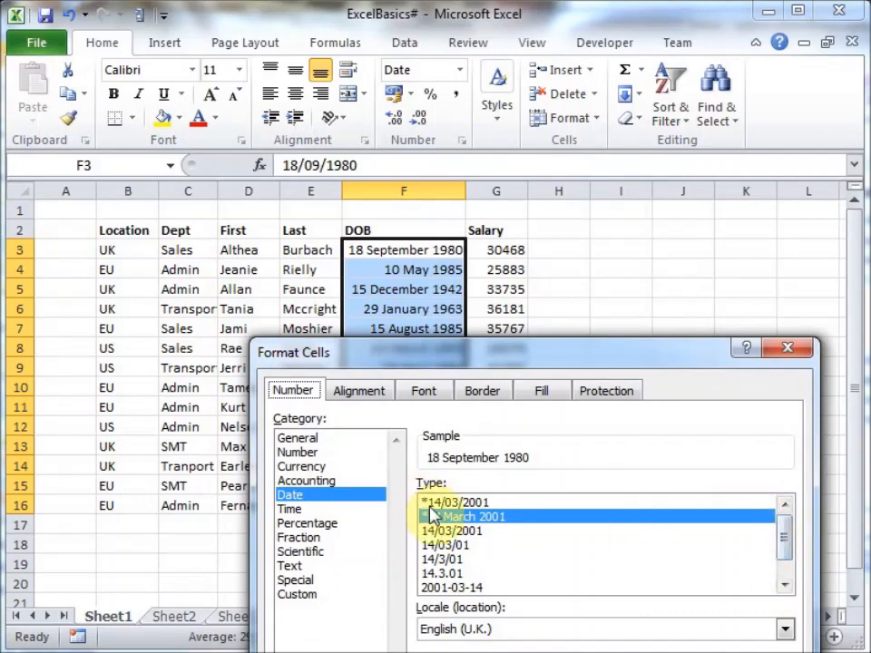
click(299, 594)
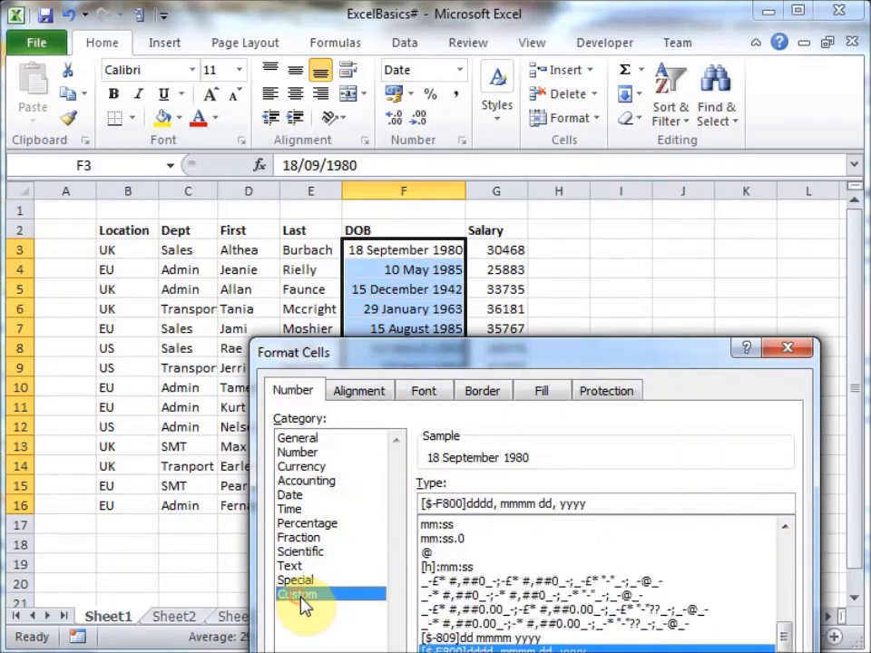
drag(789, 641, 787, 603)
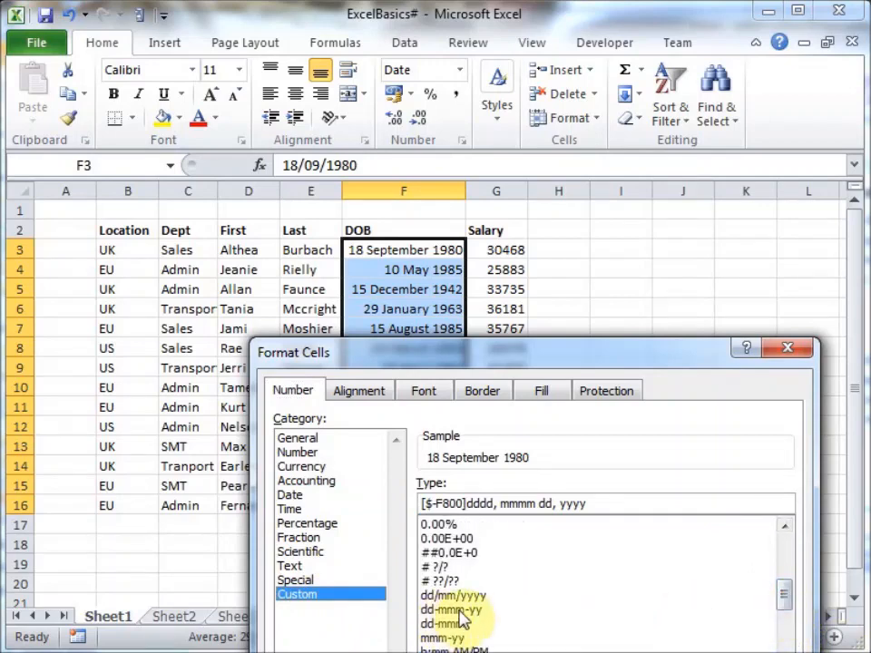
click(481, 611)
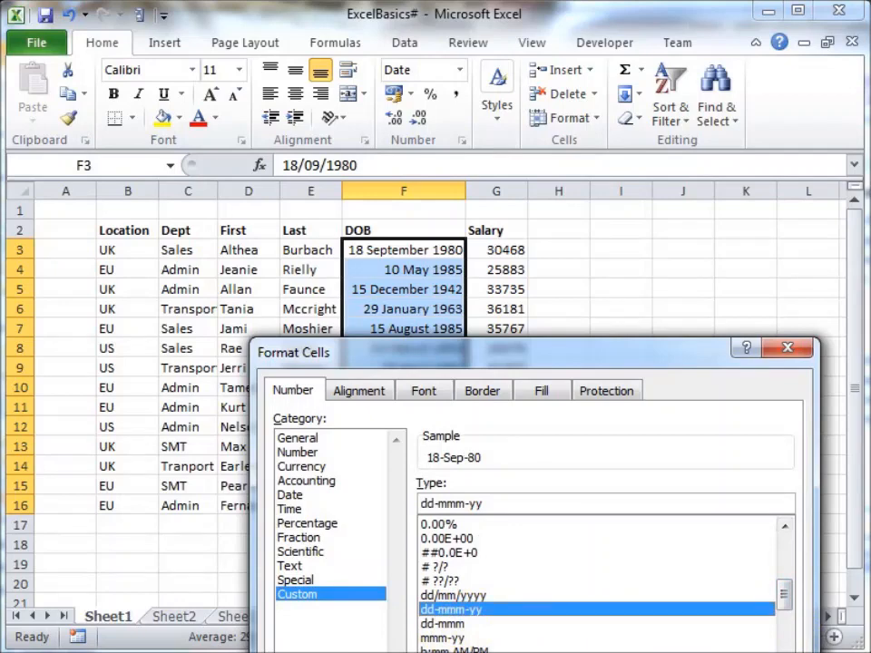
key(Return)
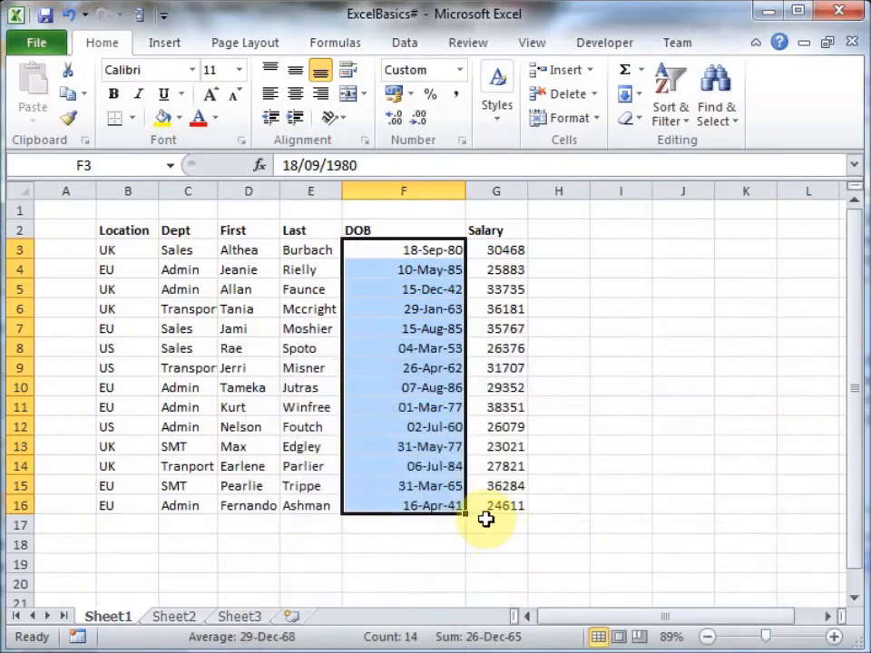
double_click(465, 192)
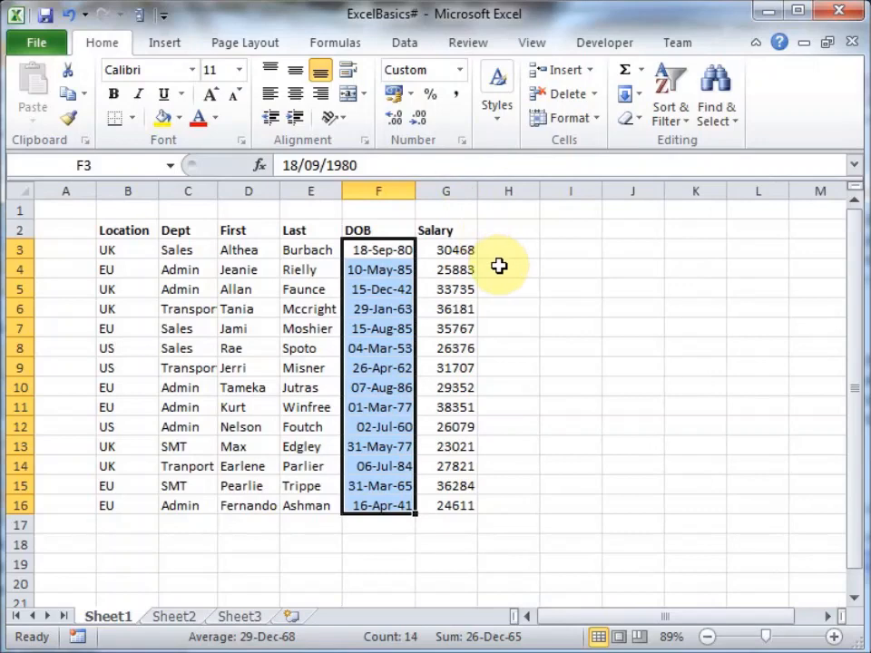
- Set the horizontal alignment of the DOB and Salary headings in F2:G2 to Right (Indent)
click(371, 231)
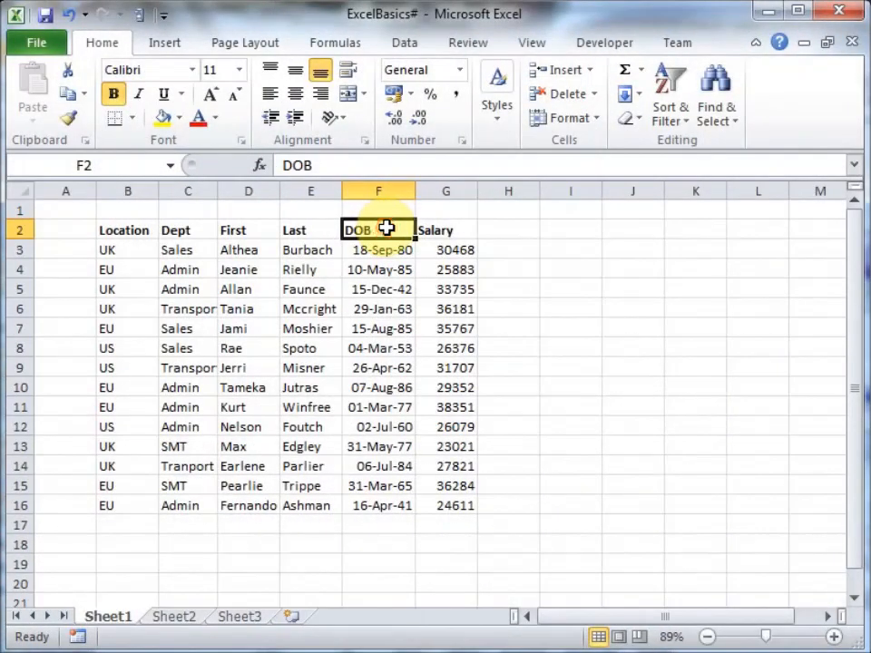
drag(387, 227, 427, 219)
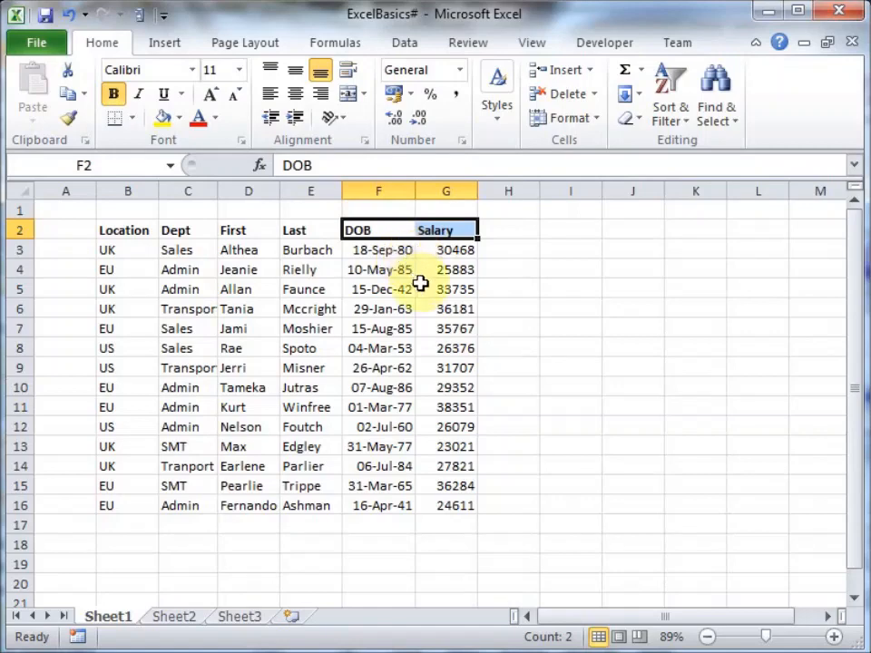
right_click(448, 235)
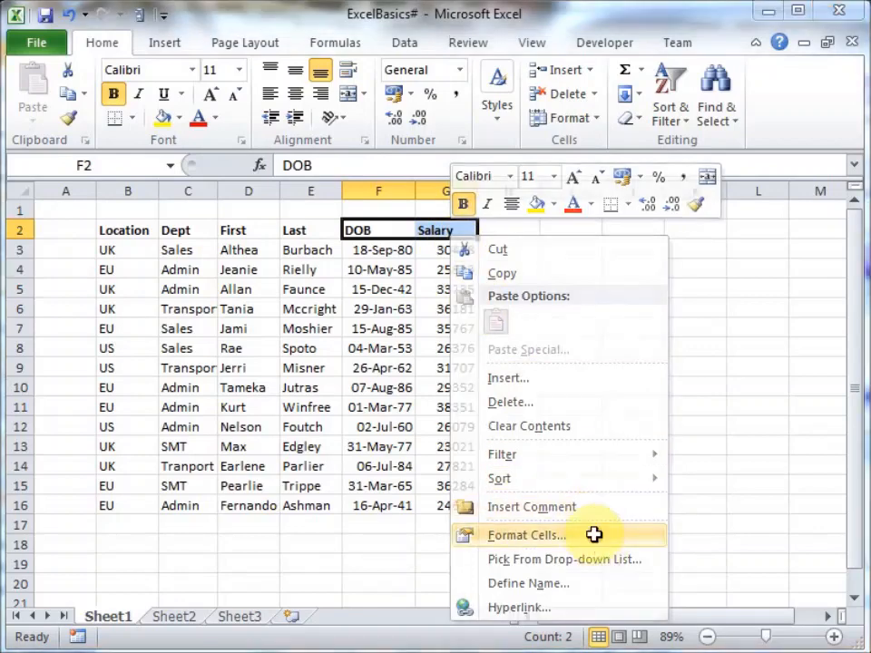
click(594, 534)
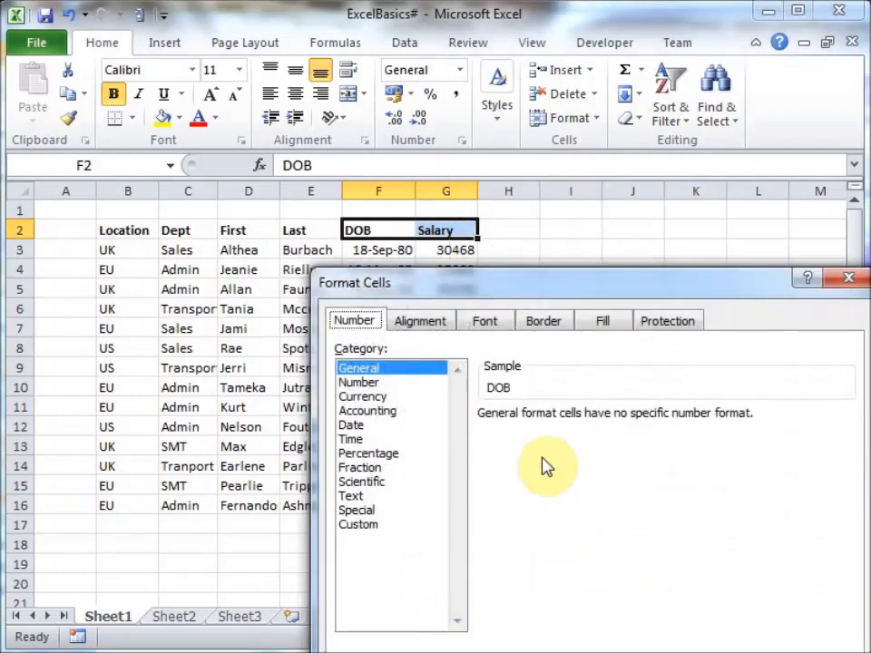
click(426, 323)
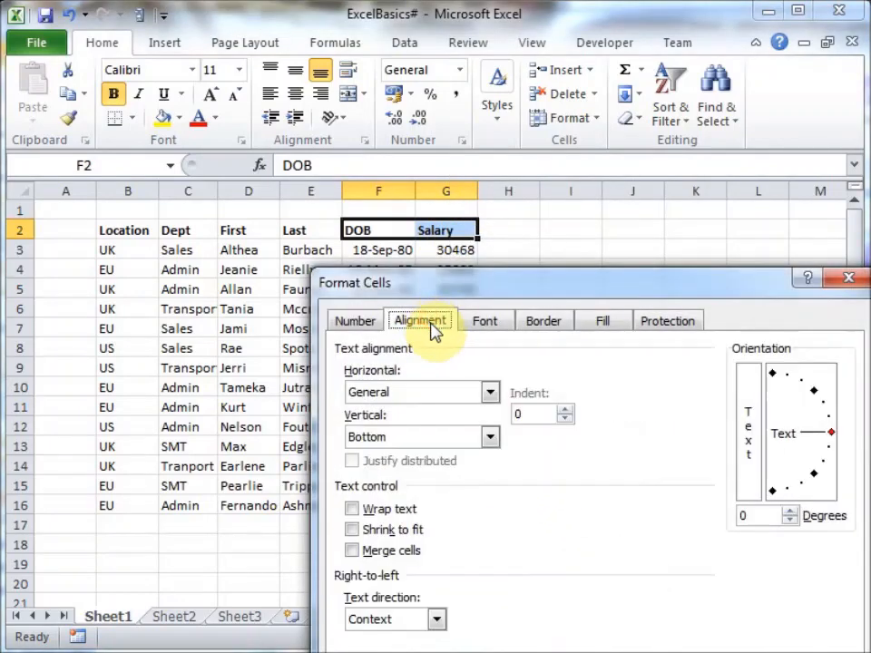
click(492, 391)
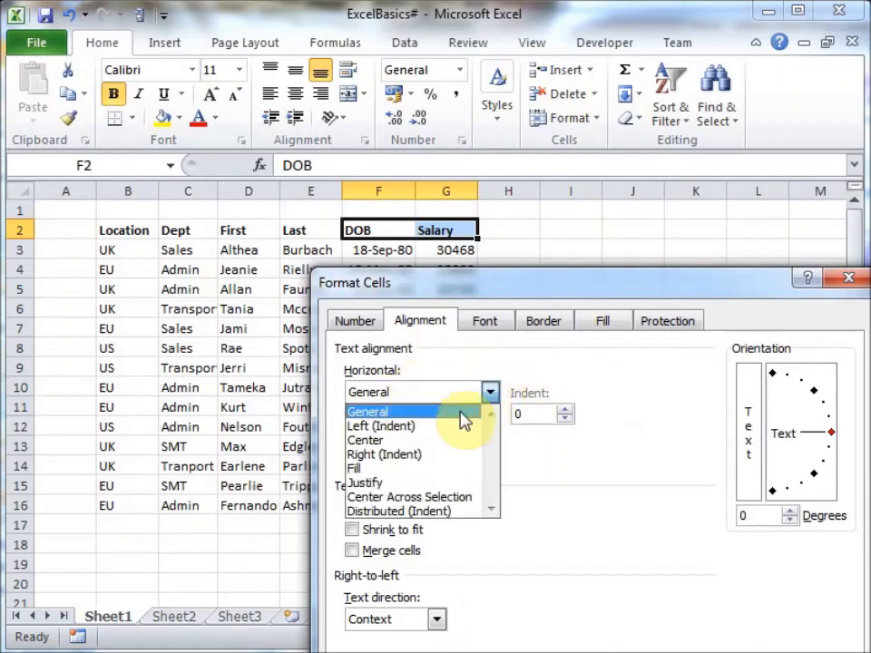
click(449, 455)
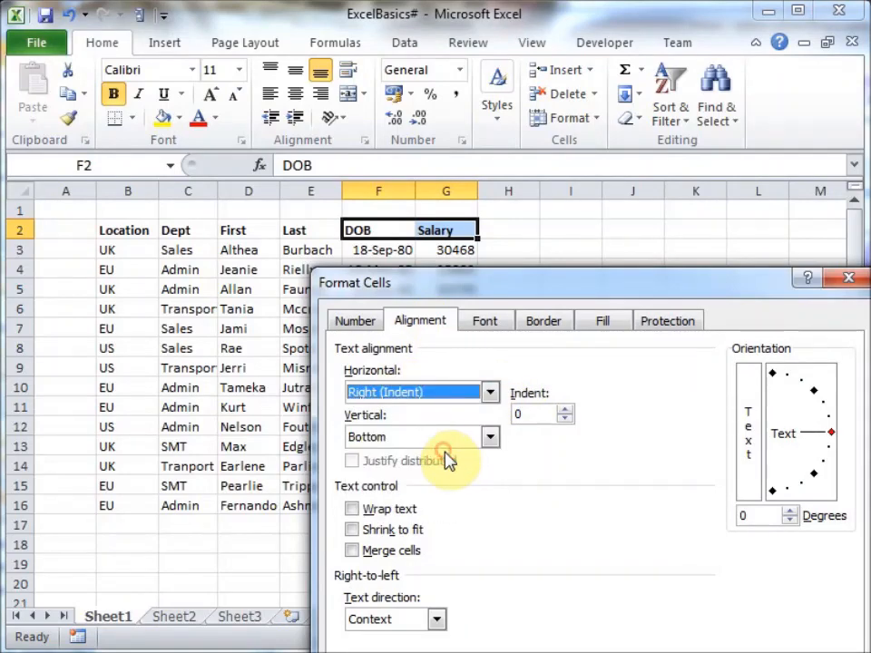
key(Return)
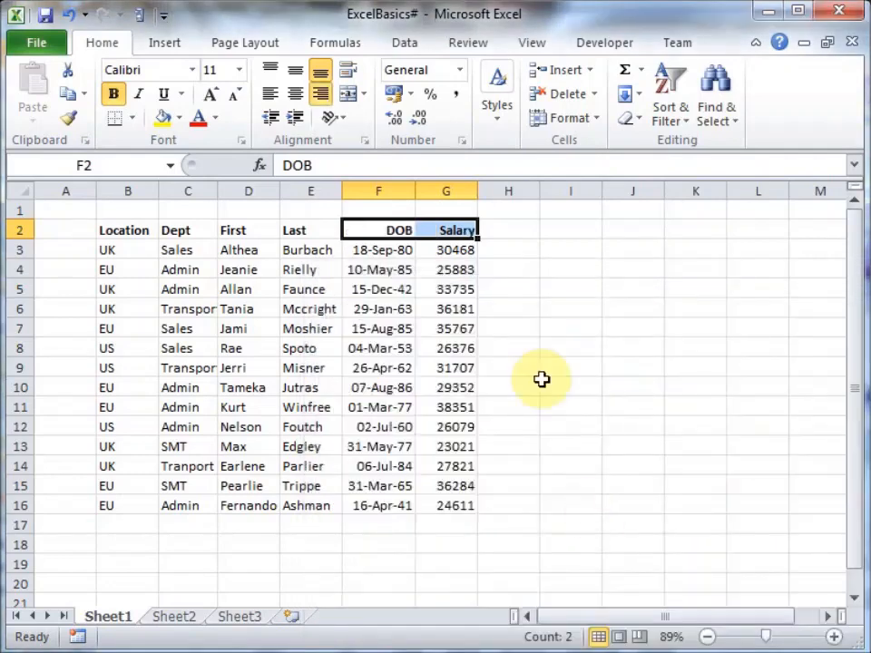
click(512, 328)
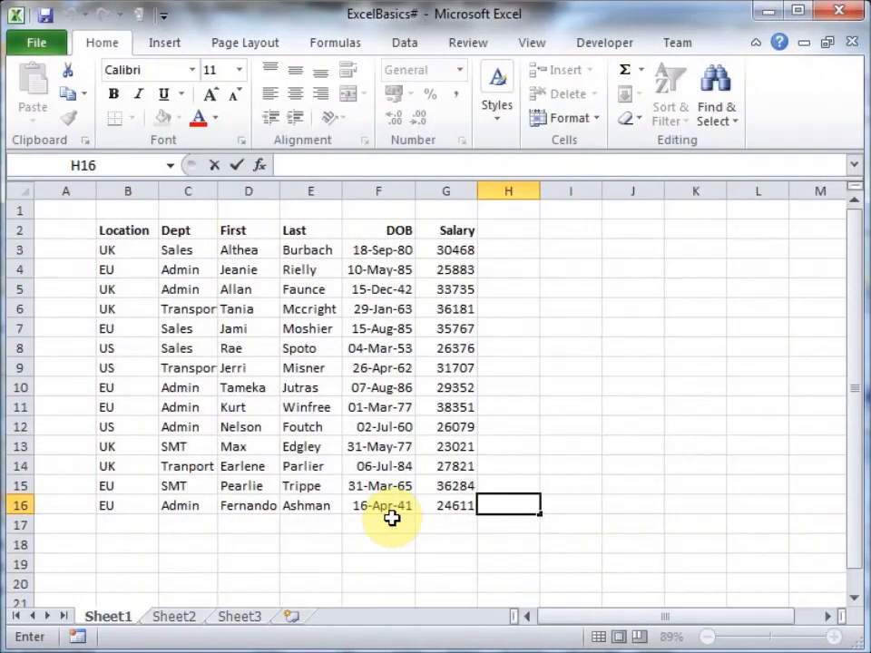
- Enter the label Total in cell F17 below the DOB column
click(391, 518)
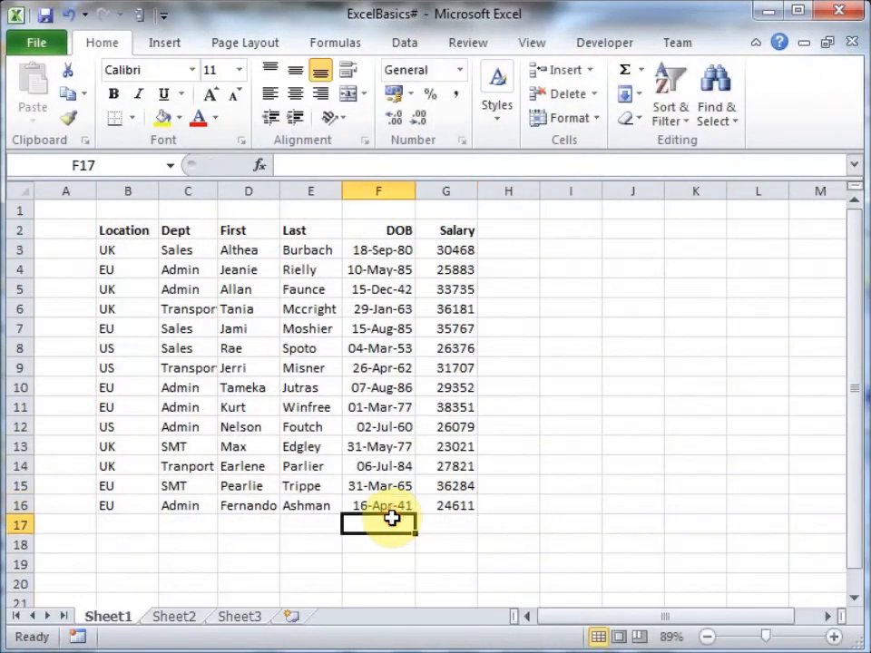
text(Total)
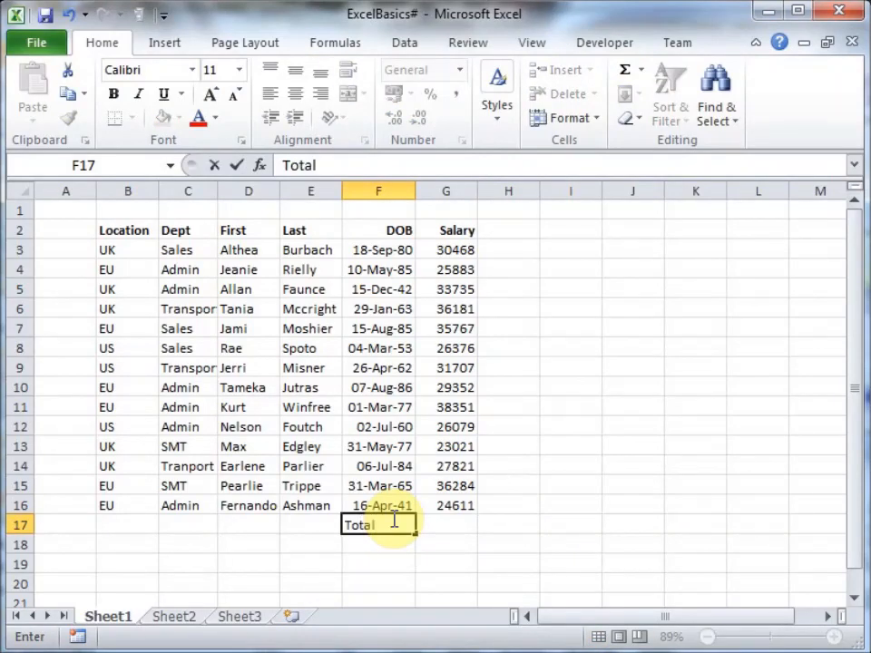
key(ctrl+Return)
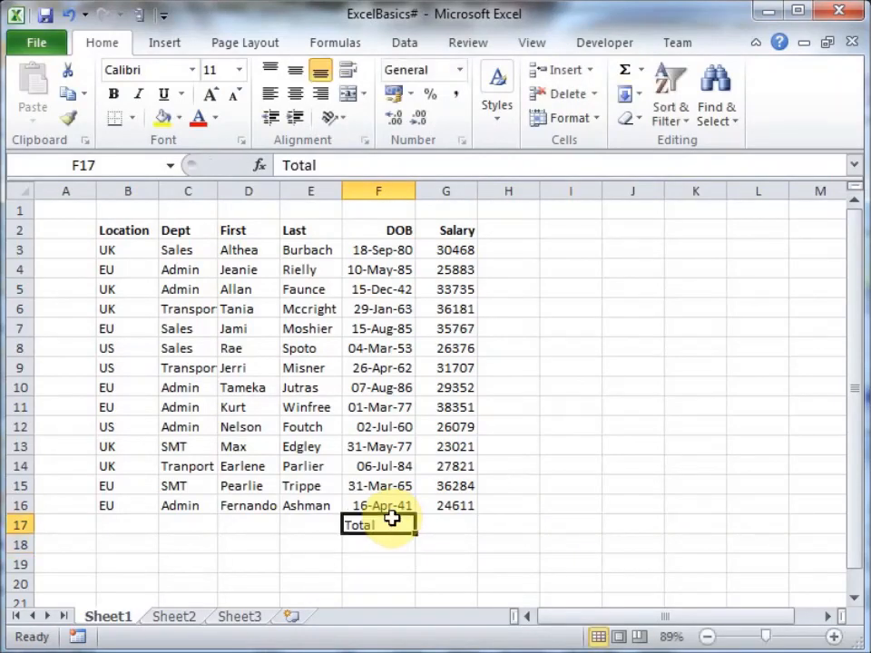
- Total the salaries in cell G17 with the formula =sum(G3:G16)
key(Tab)
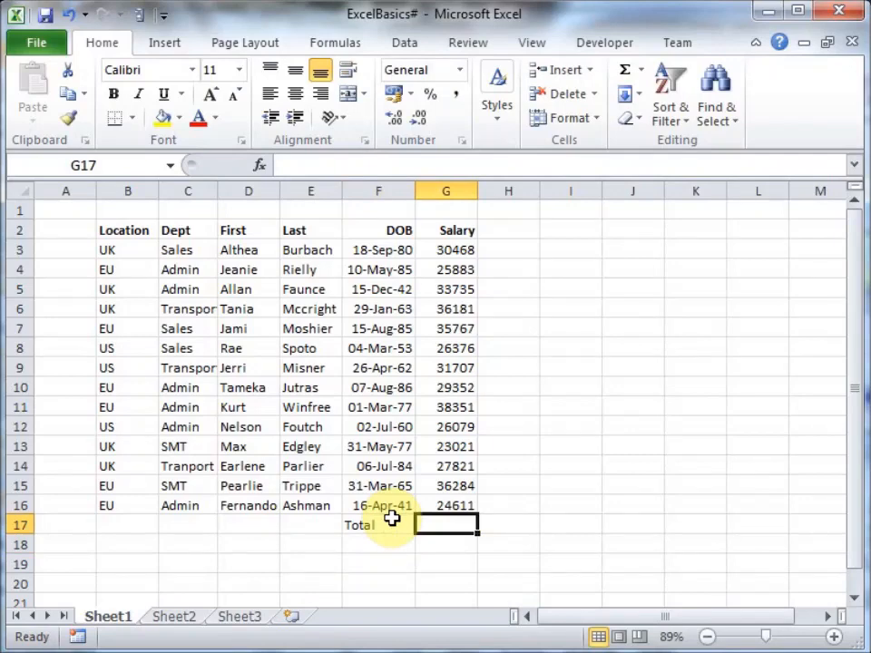
text(=sum)
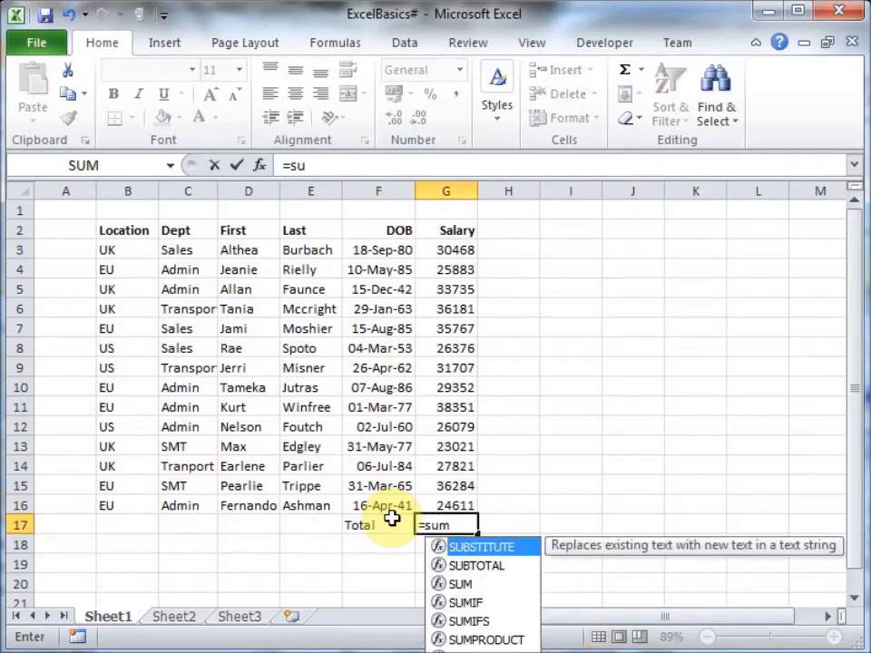
text(()
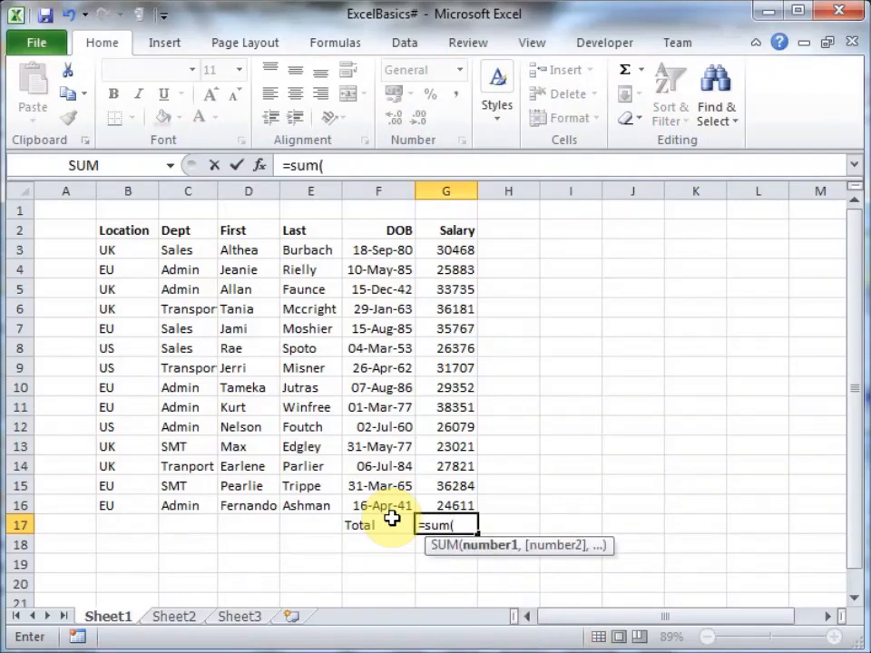
drag(451, 249, 473, 509)
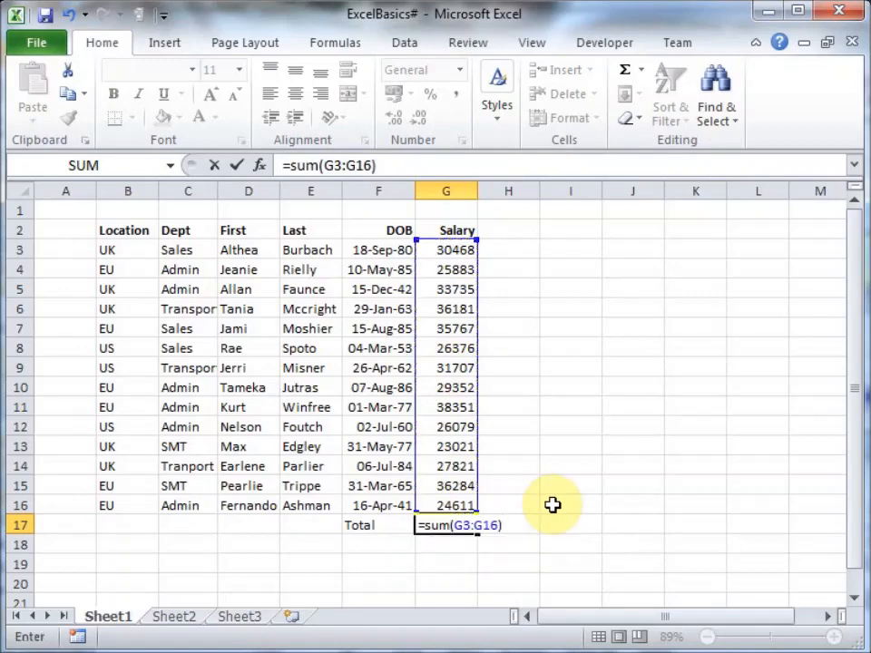
key(Return)
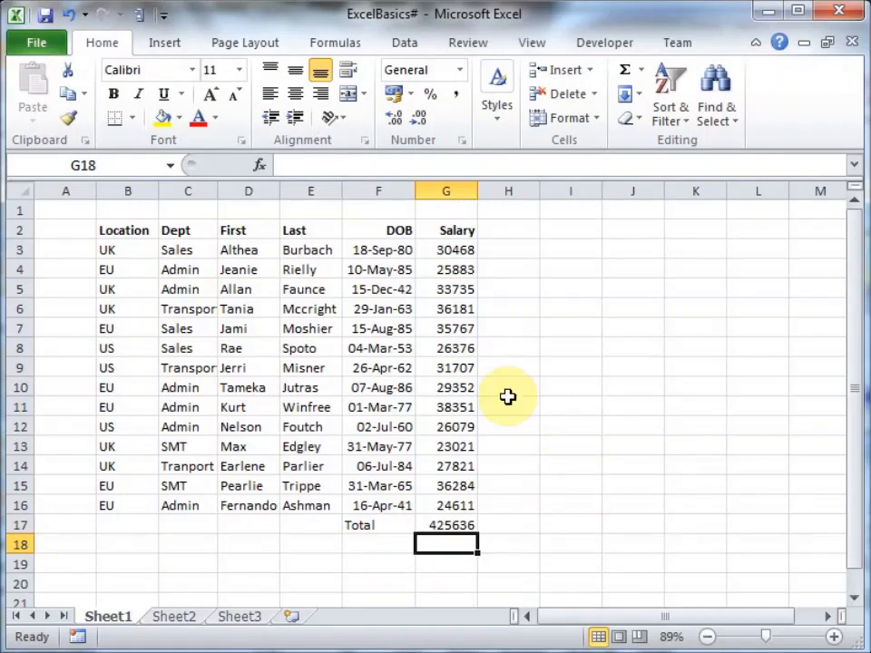
- Format the salaries and their total in G3:G17 as Number with the 1000 separator and 0 decimal places
drag(453, 253, 452, 525)
right_click(458, 439)
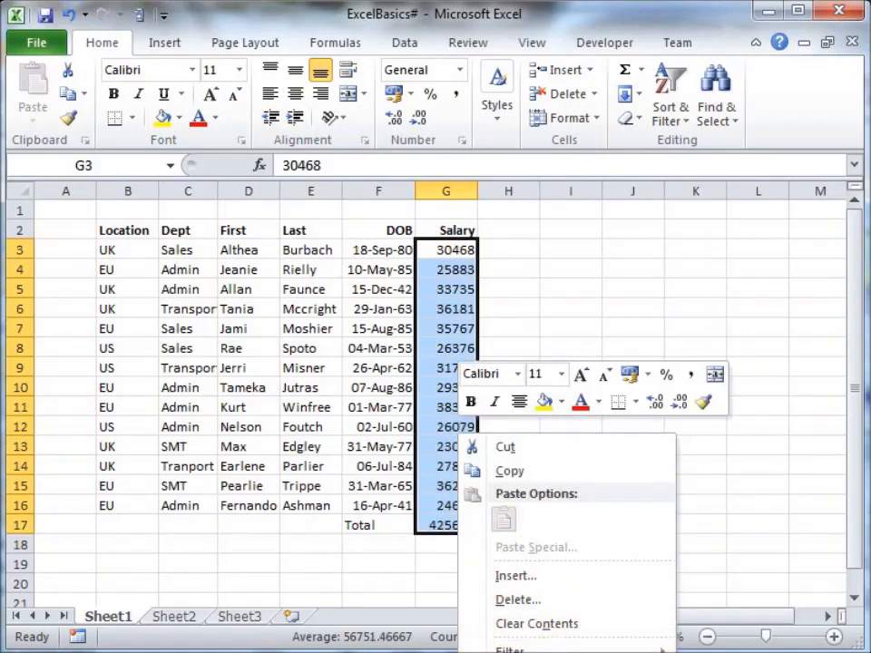
click(535, 652)
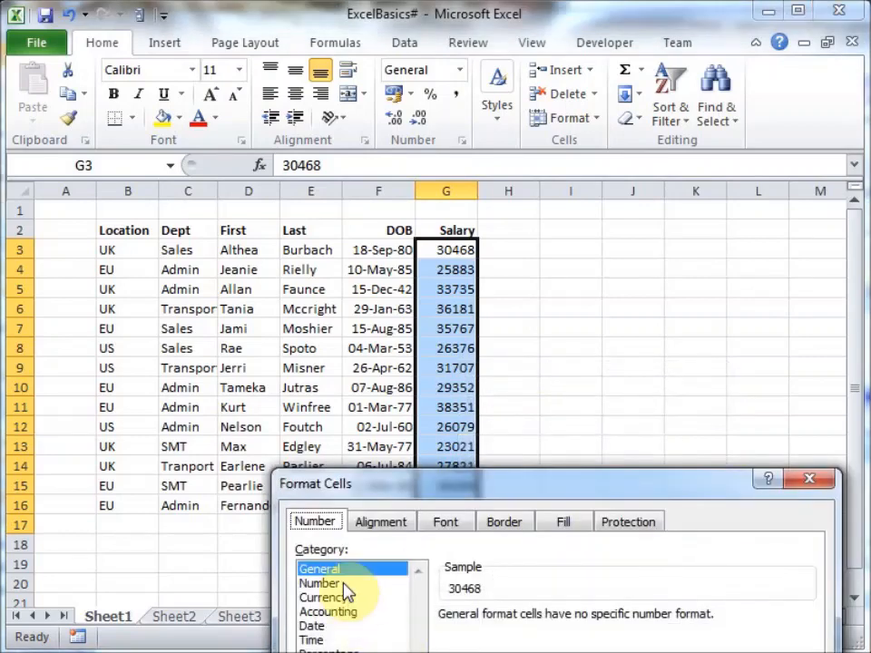
click(346, 583)
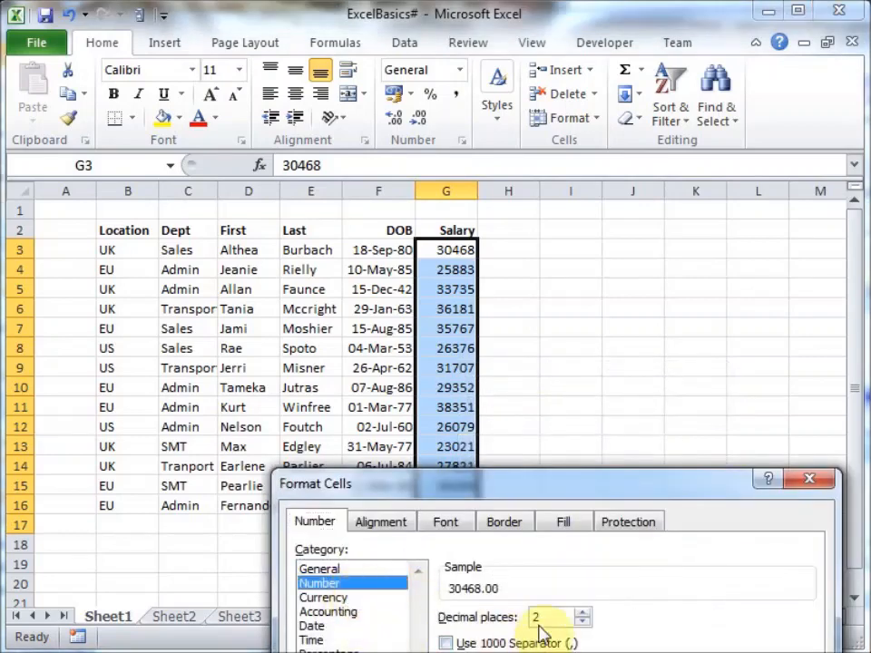
click(446, 643)
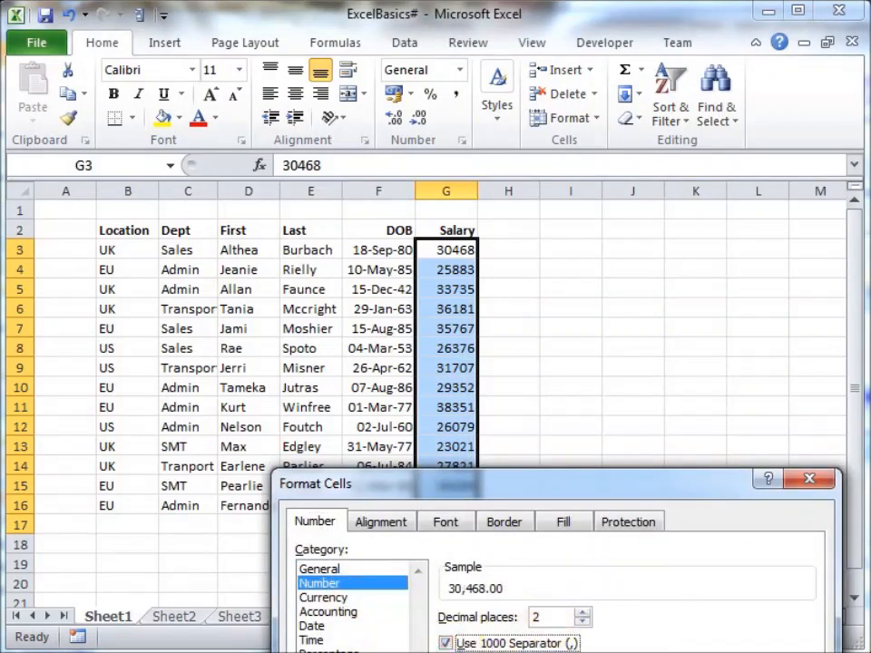
click(583, 623)
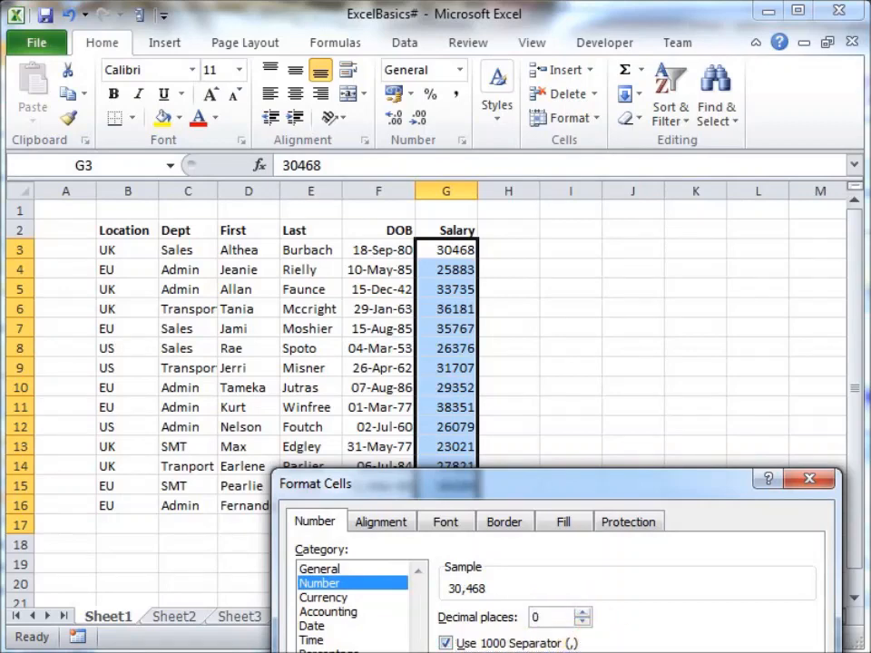
key(Return)
click(425, 559)
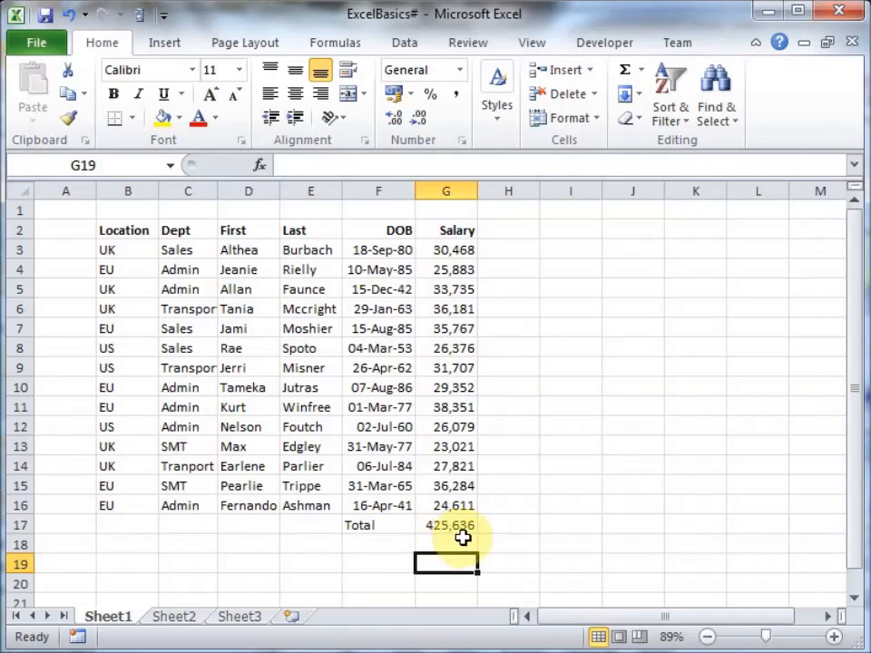
- Enter the label Maximum in cell F18 below the Total label
click(410, 548)
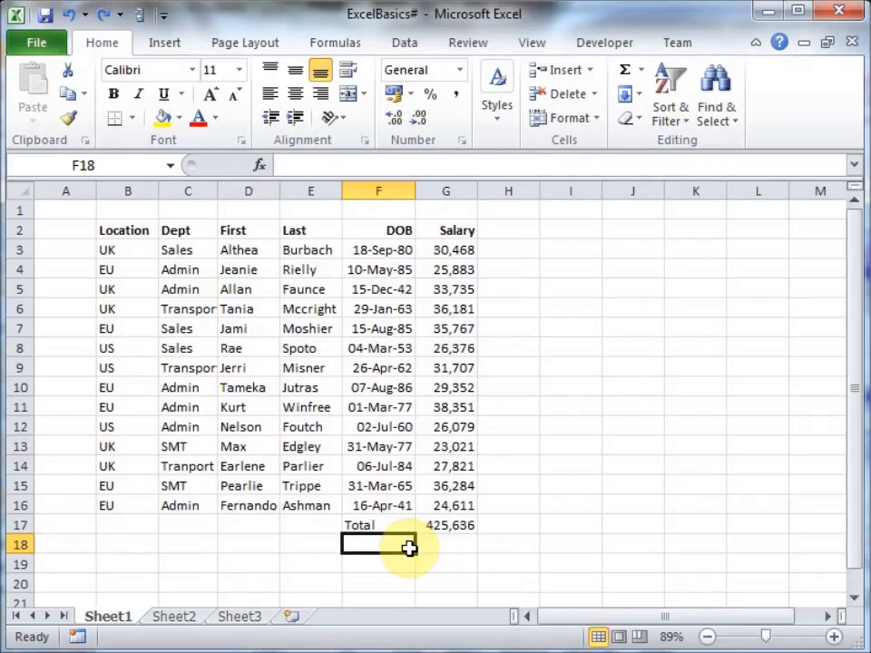
text(Maximum)
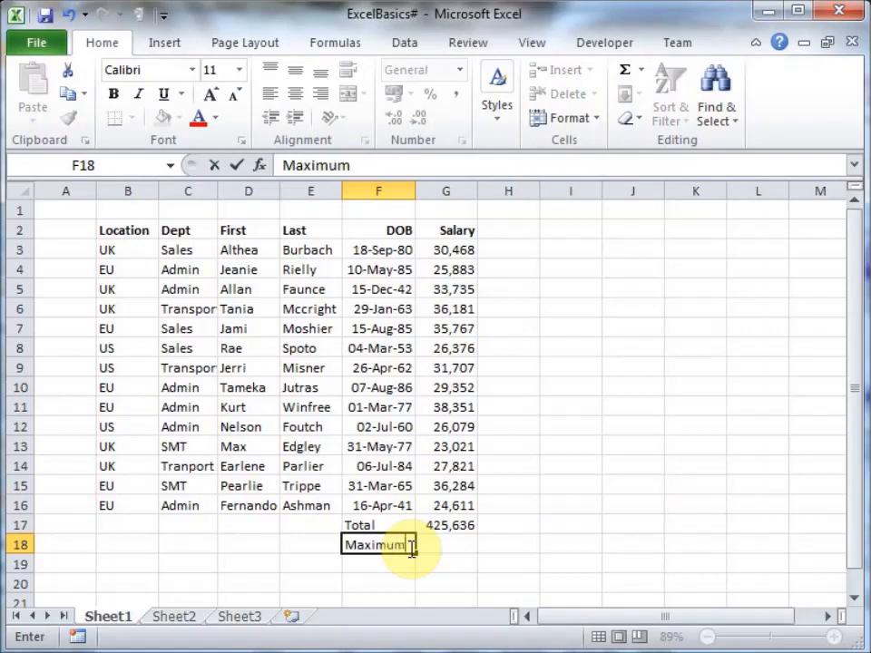
key(Return)
key(Up)
key(Right)
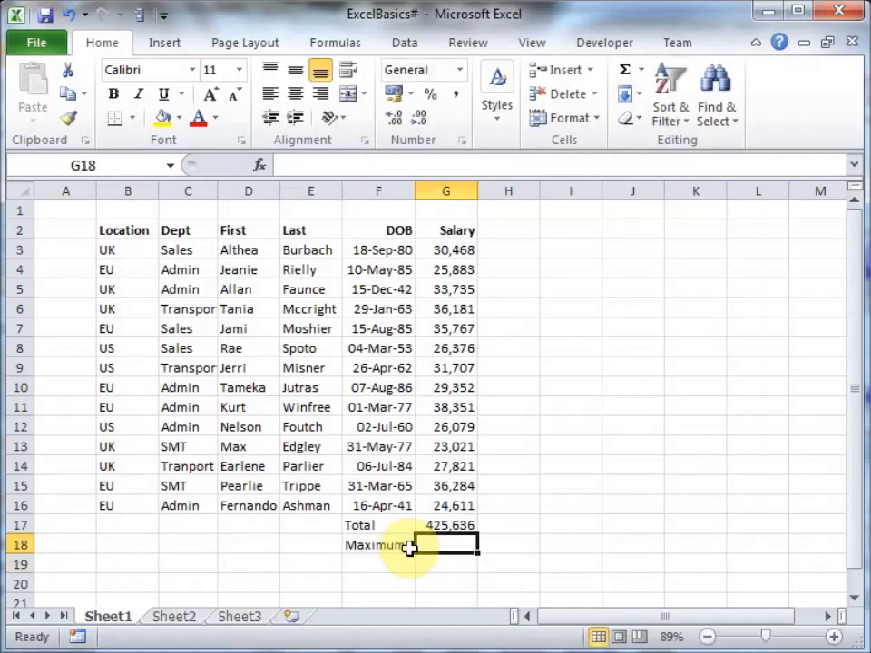
- Calculate the highest salary in cell G18 with the formula =max(G3:G16)
text(=max)
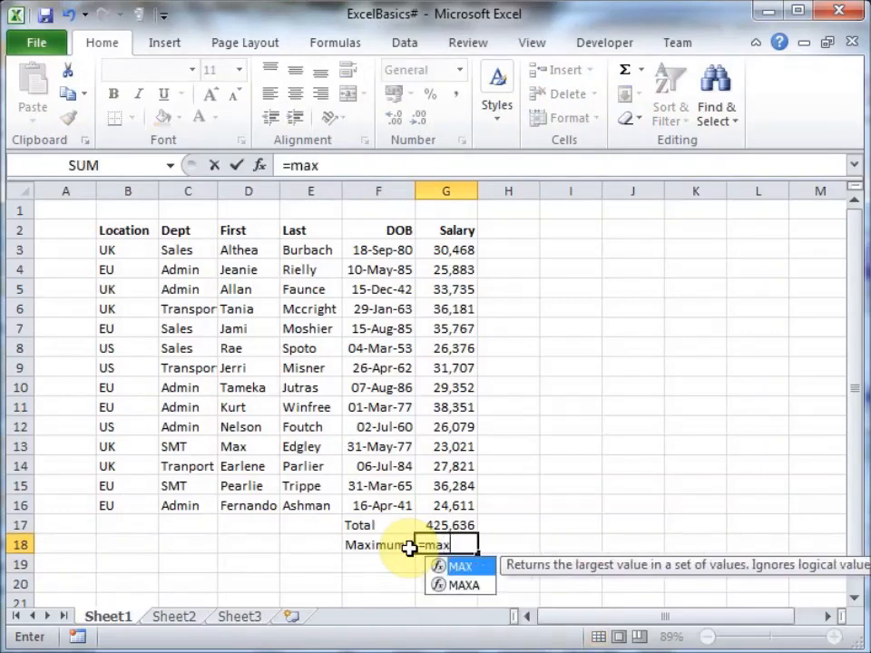
text(()
key(Up)
key(Up)
key(shift+Up)
key(shift+Up)
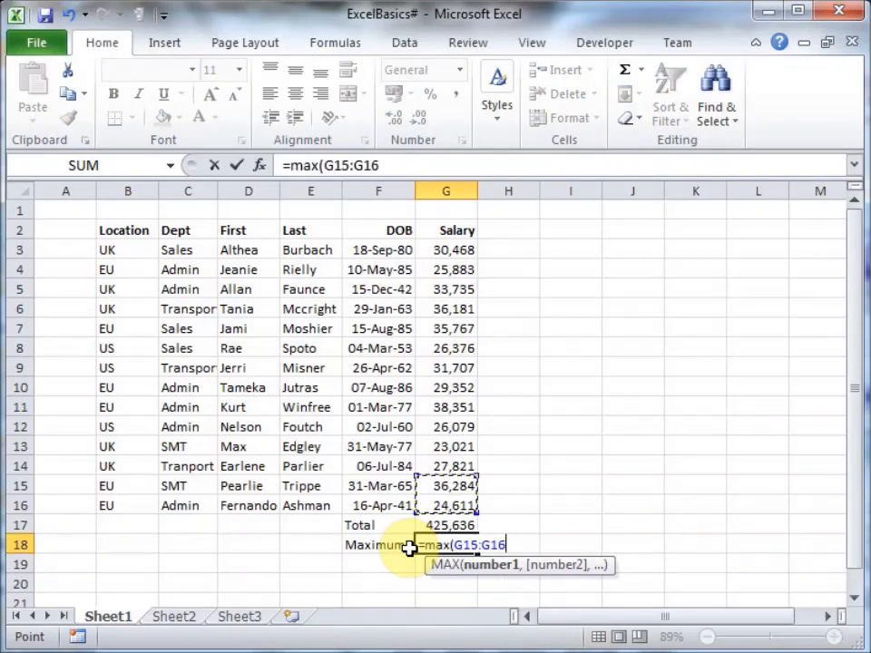
key(shift+Up)
key(shift+Up)
key(shift+Up)
key(shift+Up)
key(shift+Up)
key(shift+Up)
key(shift+Up)
key(shift+Up)
key(shift+Up)
key(shift+Up)
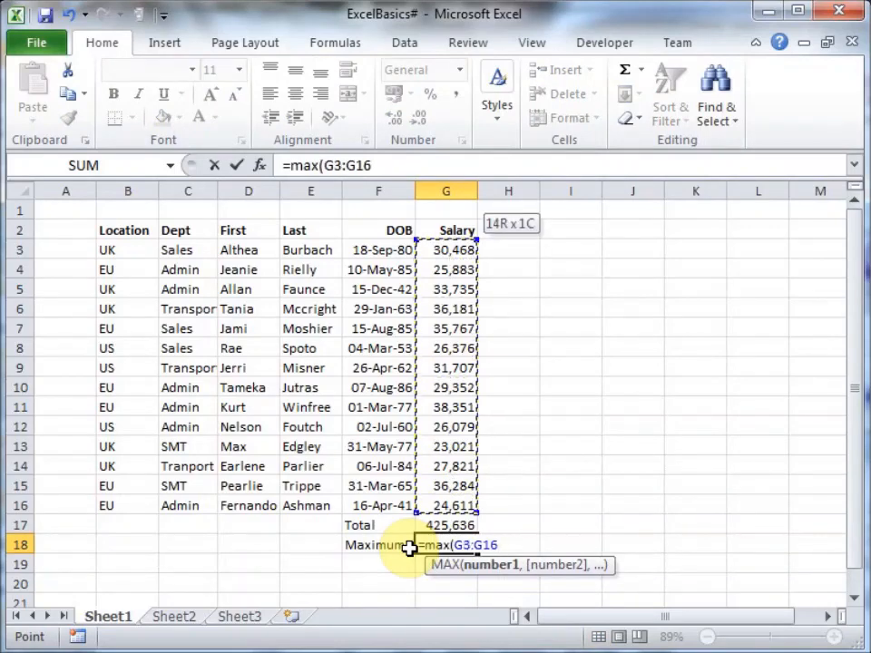
text())
key(Return)
- Enter the label Minimum in cell F19 below the Maximum label
key(Left)
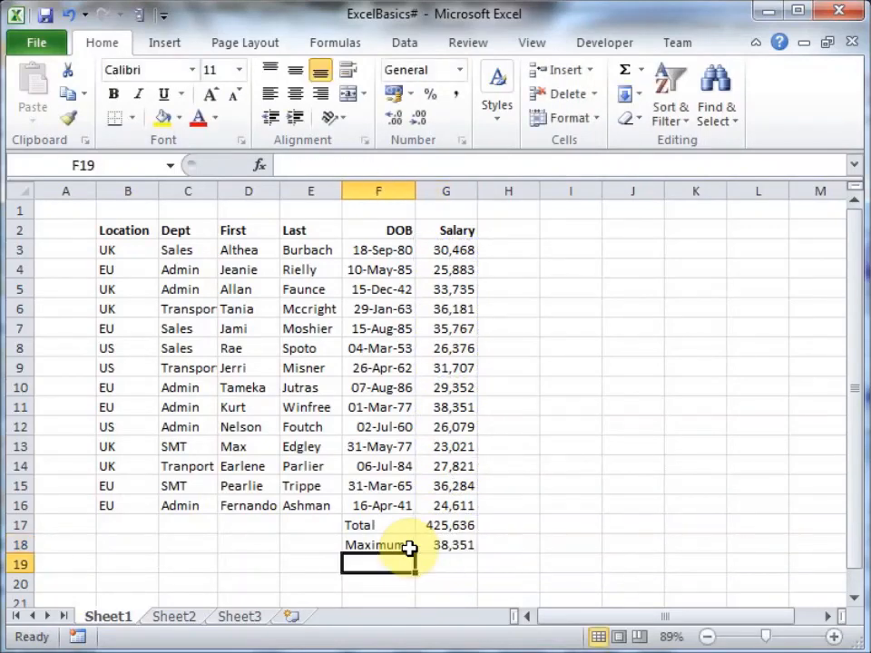
text(Minimu)
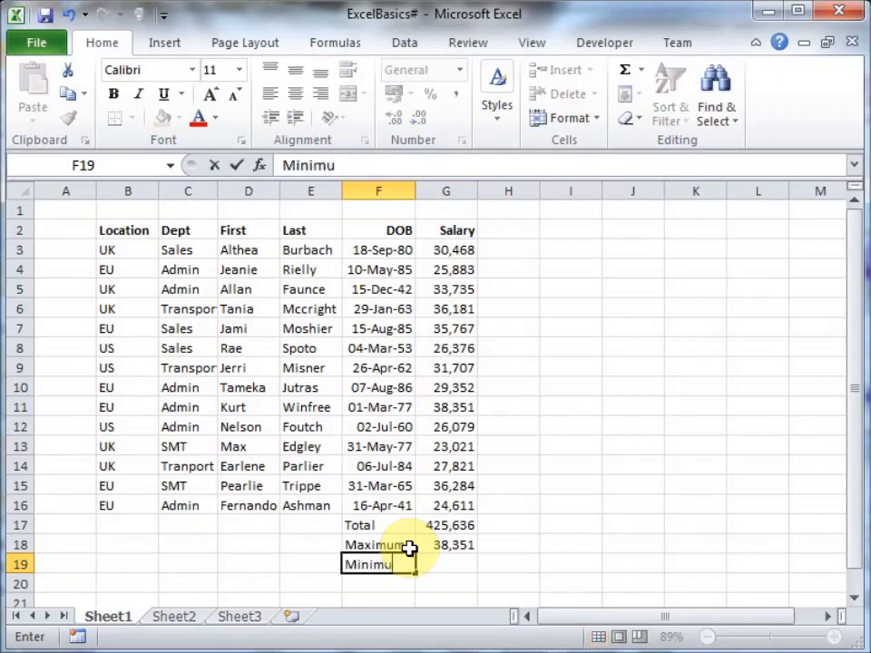
text(m)
key(Tab)
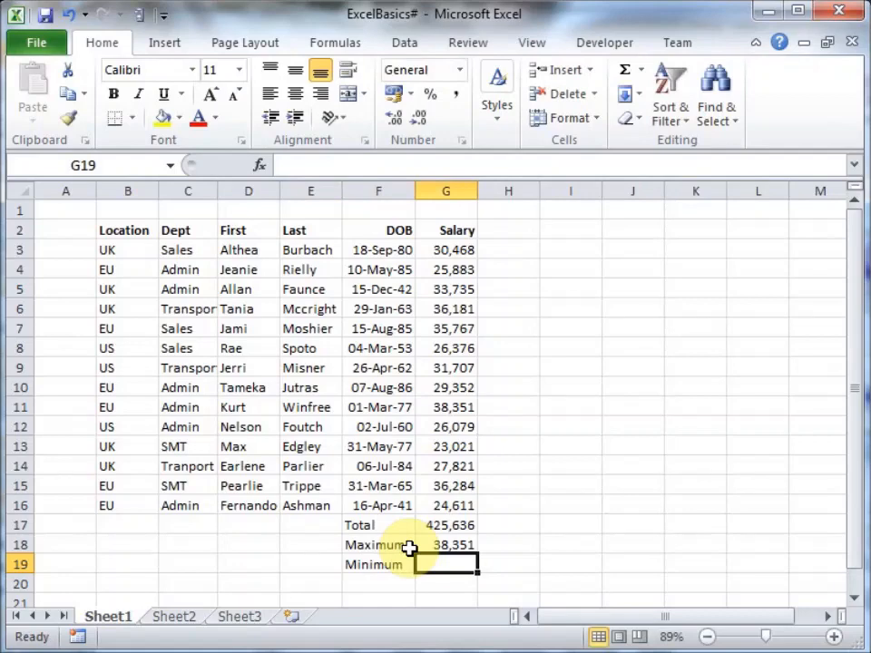
- Calculate the lowest salary in cell G19 with the formula =min(G3:G16)
text(=mi)
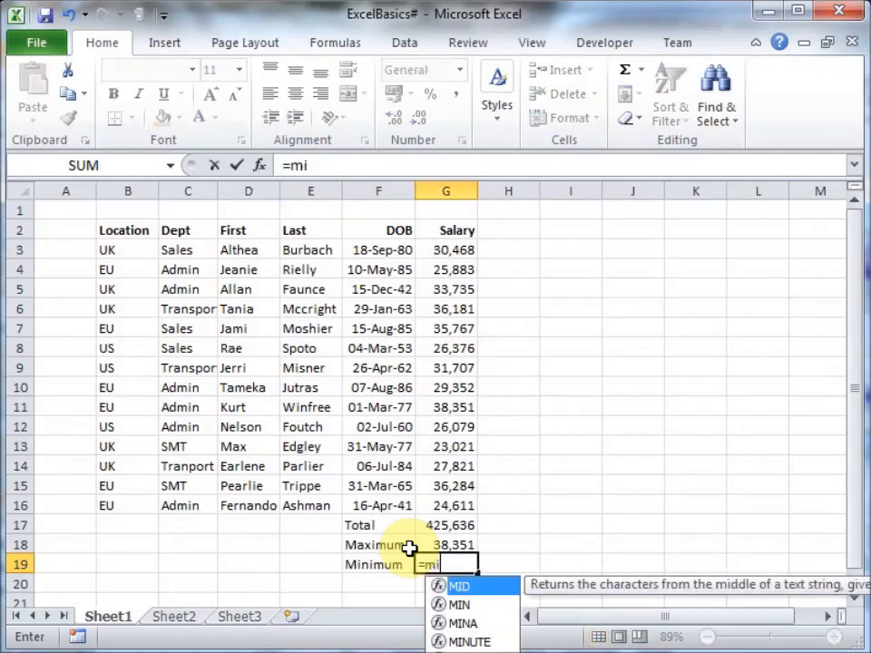
text(n()
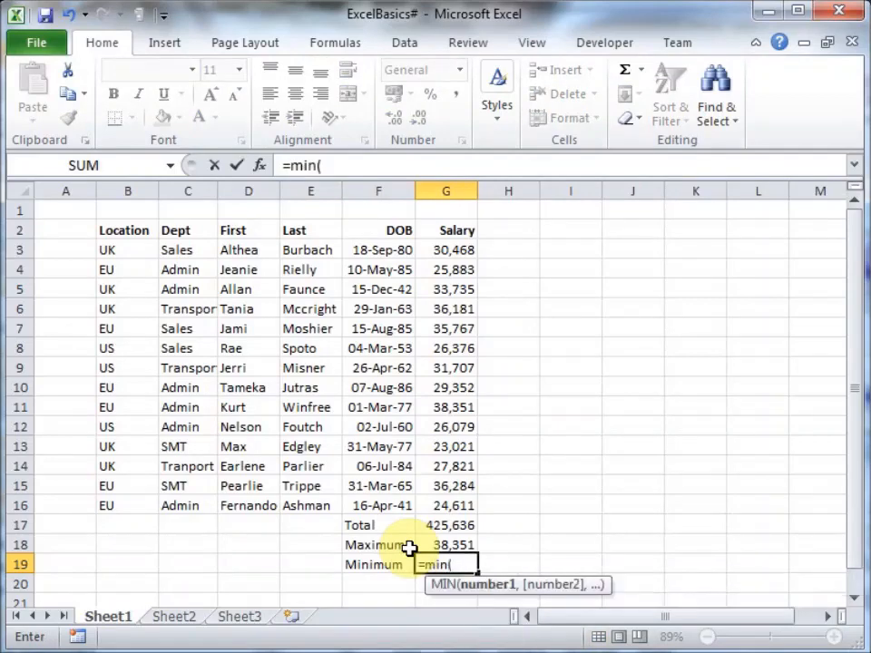
key(Up)
key(Up)
key(Up)
key(shift+Up)
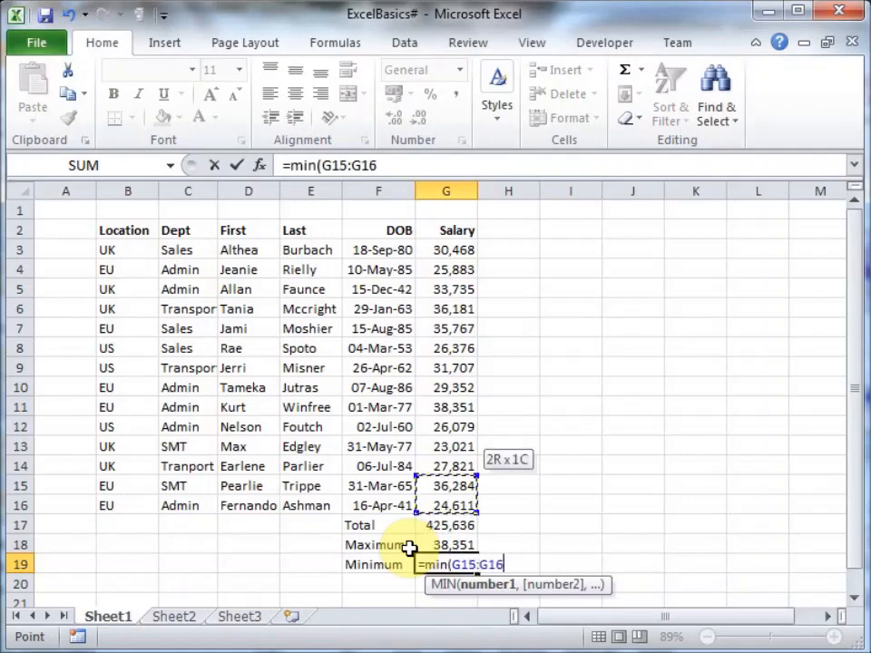
key(shift+Up)
key(shift+Up)
key(shift+Up)
key(shift+Up)
key(shift+Up)
key(shift+Up)
key(shift+Up)
key(shift+Up)
key(shift+Up)
key(shift+Up)
key(shift+Up)
key(shift+Up)
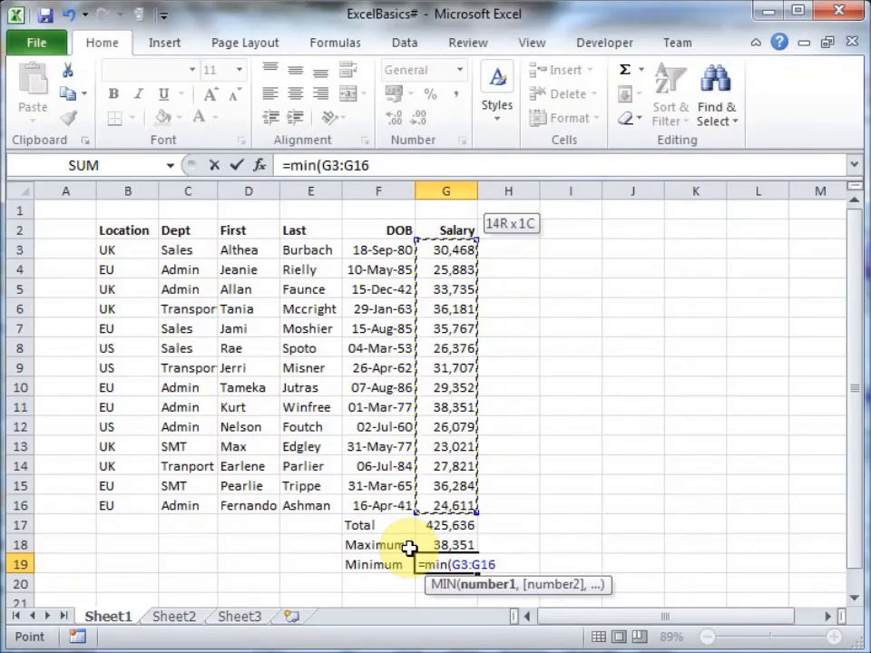
text())
key(Return)
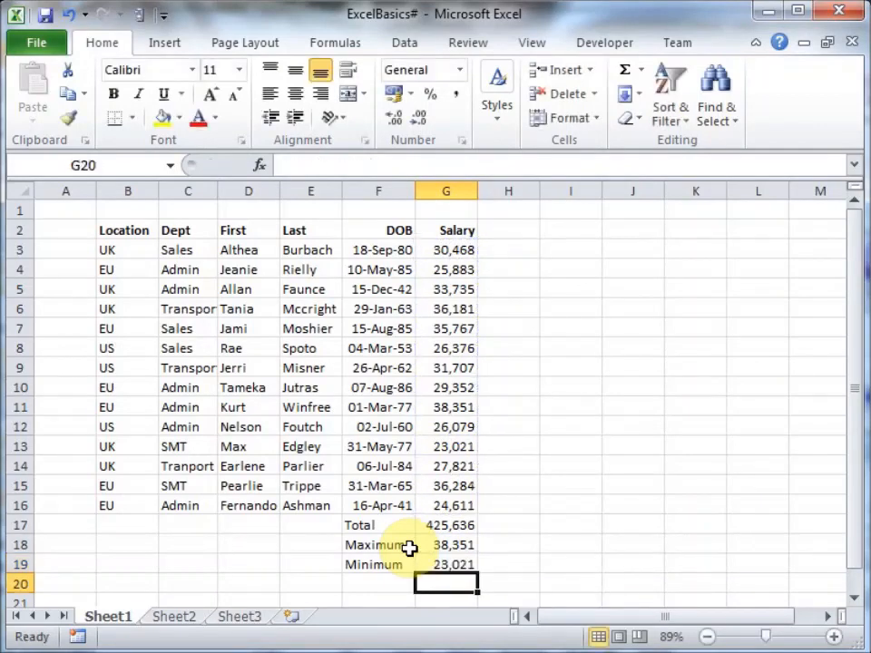
- Enter the label Average in cell F20 below the Minimum label
key(Up)
key(Down)
key(Left)
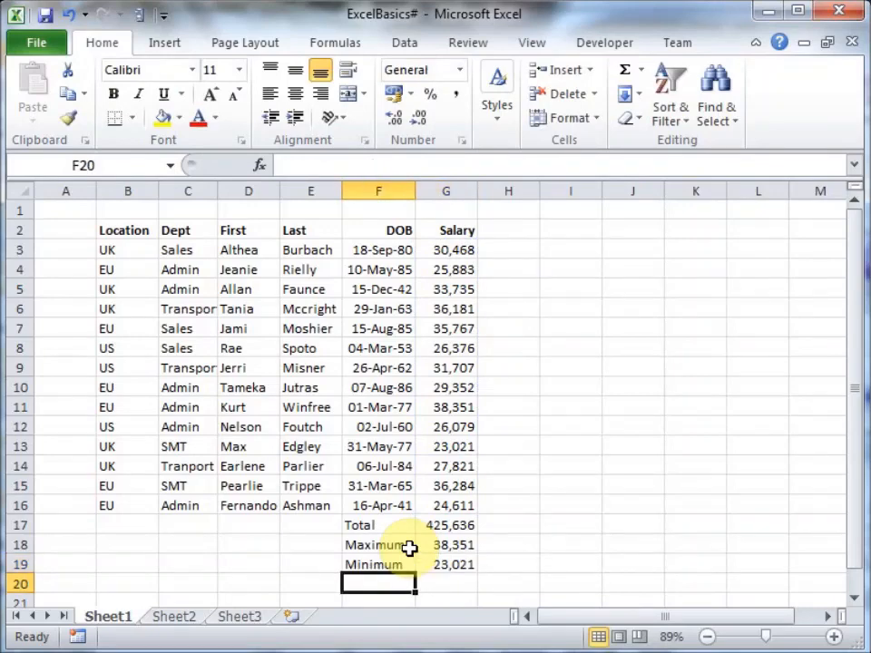
text(Average)
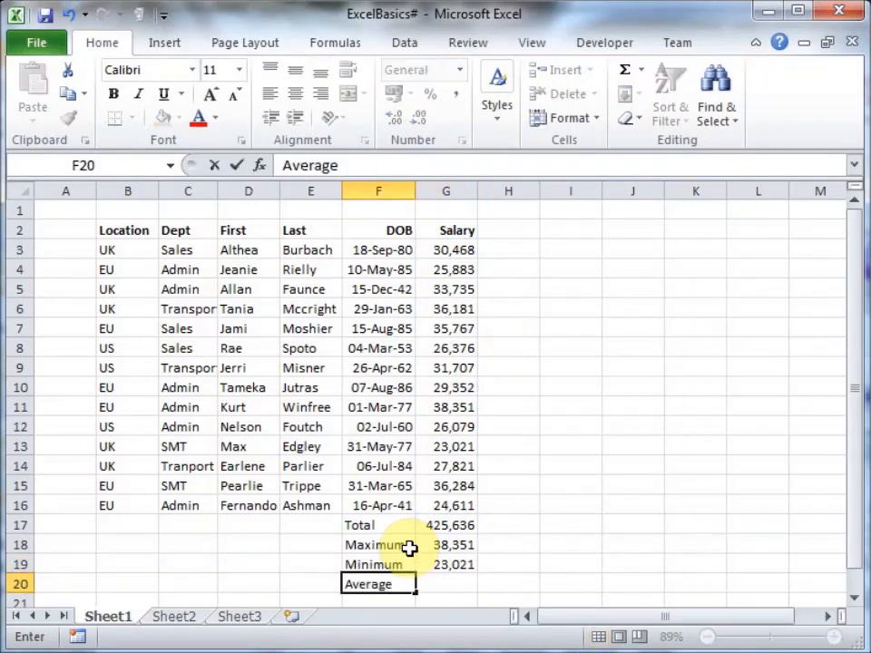
key(Tab)
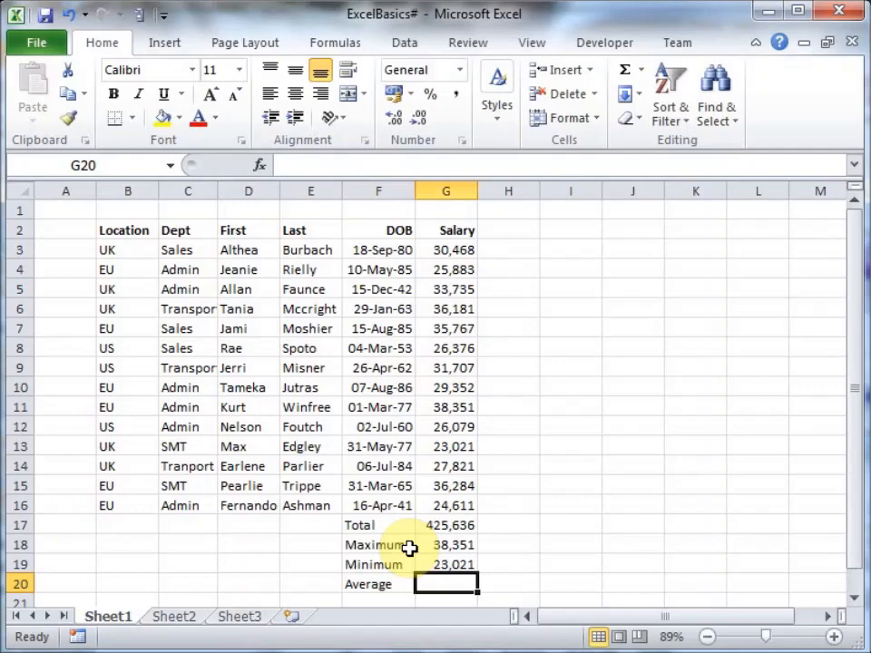
- Calculate the mean salary in cell G20 with the formula =AVERAGE(G3:G16)
text(=av)
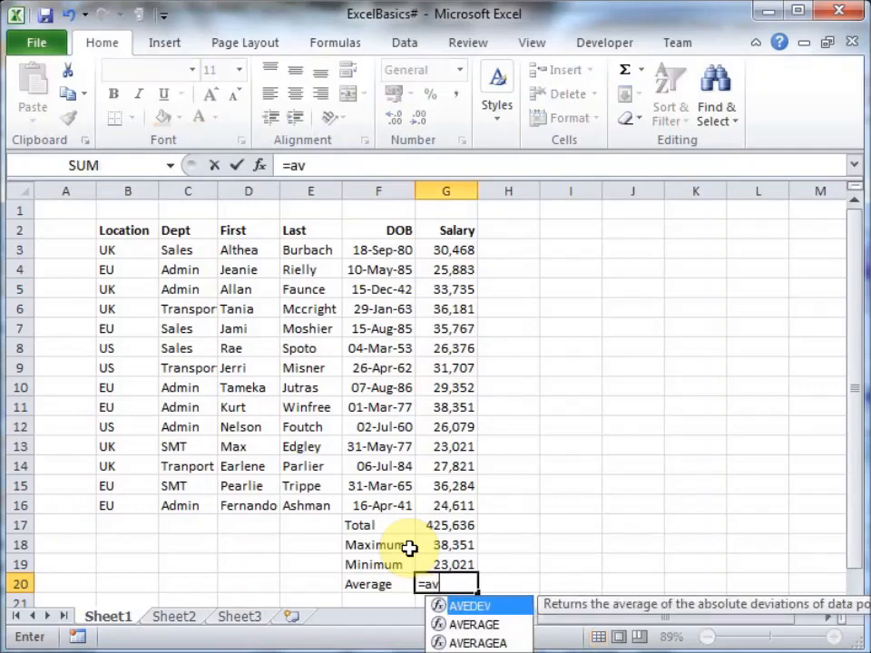
key(Down)
key(Tab)
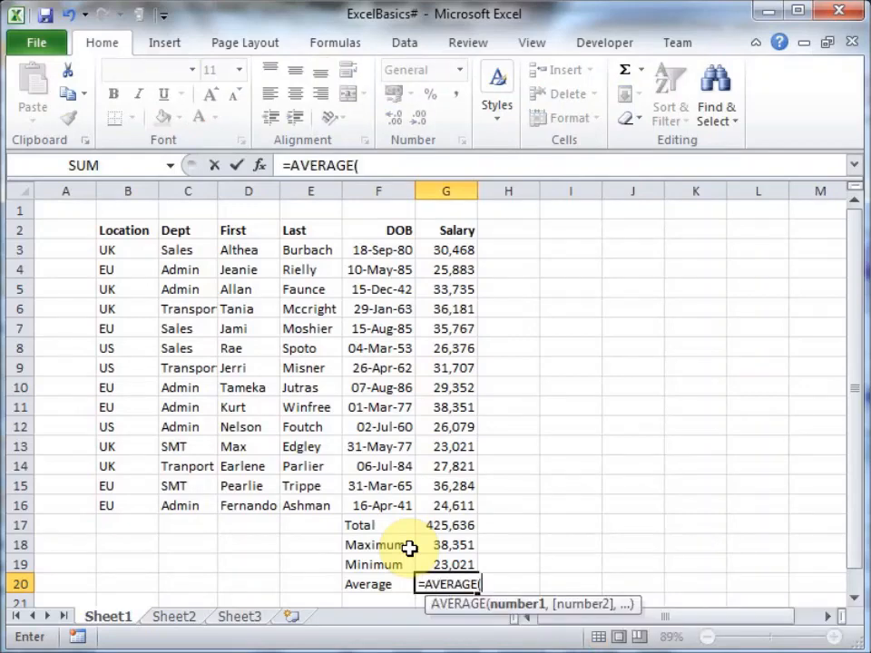
key(Up)
key(Up)
key(Up)
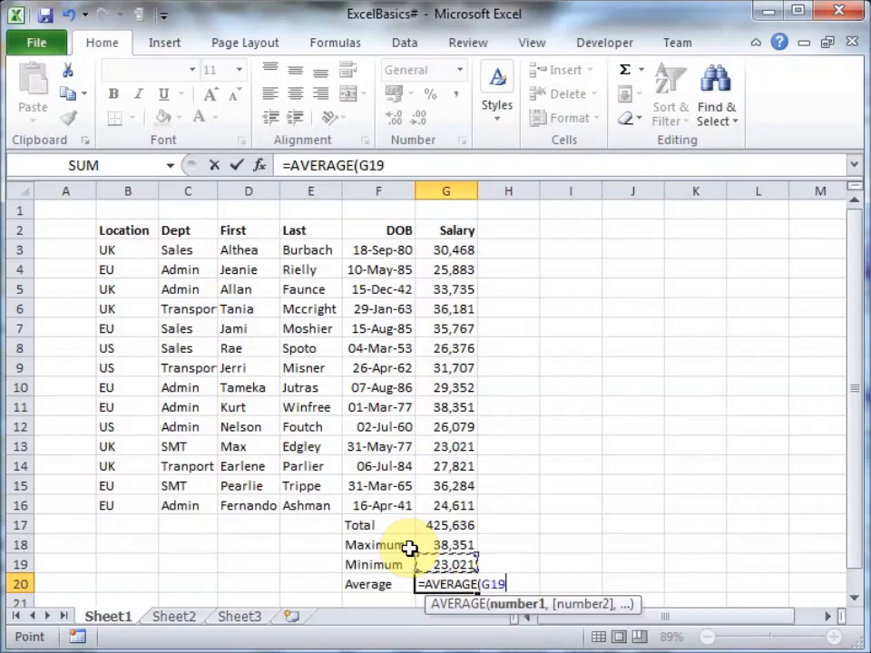
key(shift+Up)
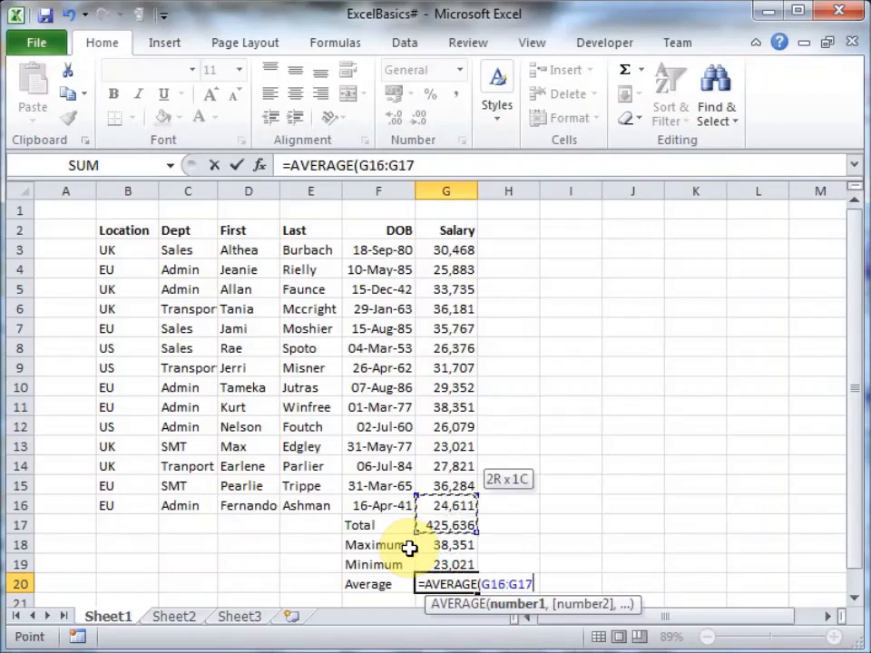
key(shift+Up)
key(shift+Up)
key(Down)
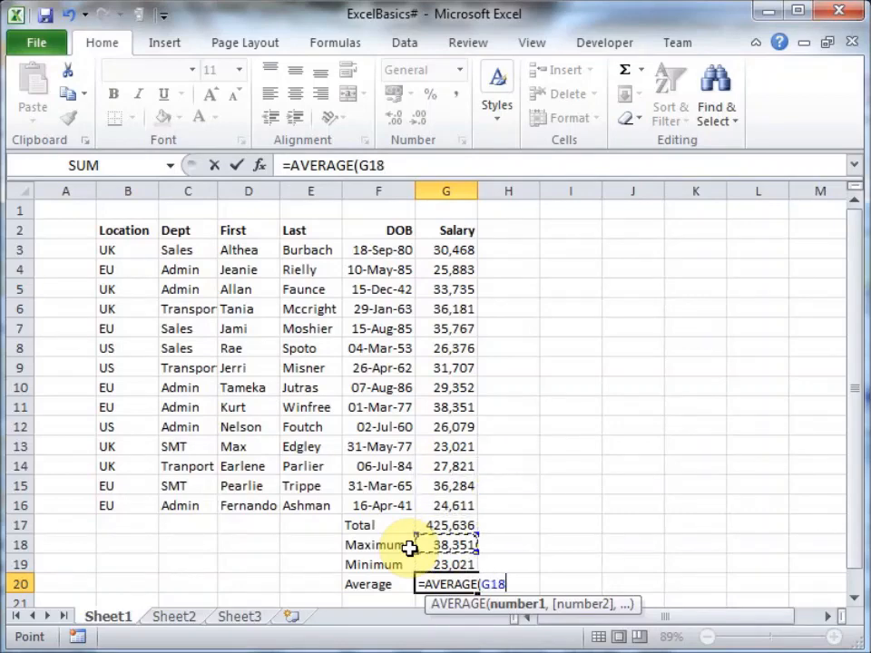
key(Up)
key(Up)
key(shift+Up)
key(shift+Up)
key(shift+Up)
key(shift+Up)
key(shift+Up)
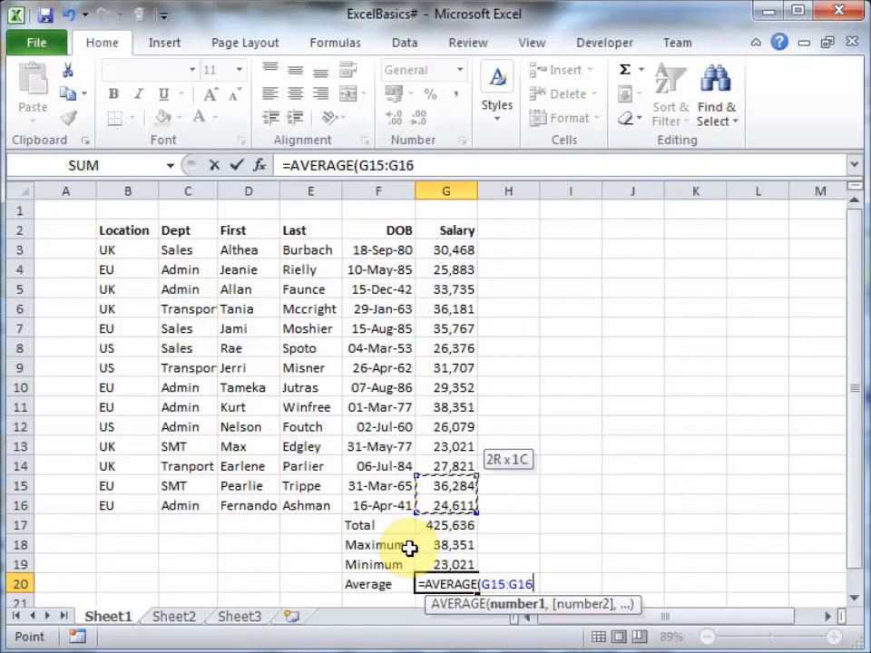
key(shift+Up)
key(shift+Up)
key(shift+Up)
key(shift+Up)
key(shift+Up)
key(shift+Up)
key(shift+Up)
key(shift+Up)
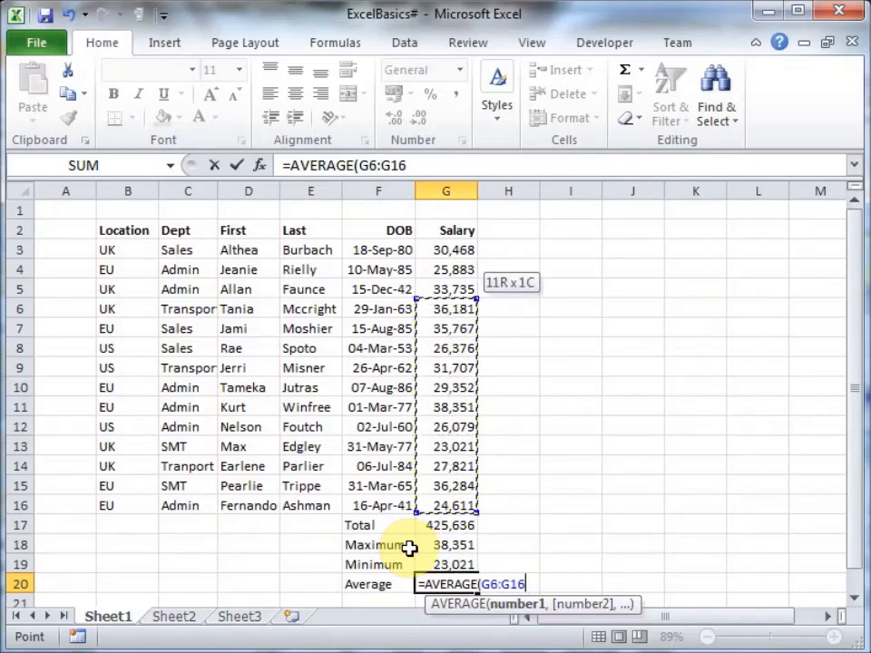
text())
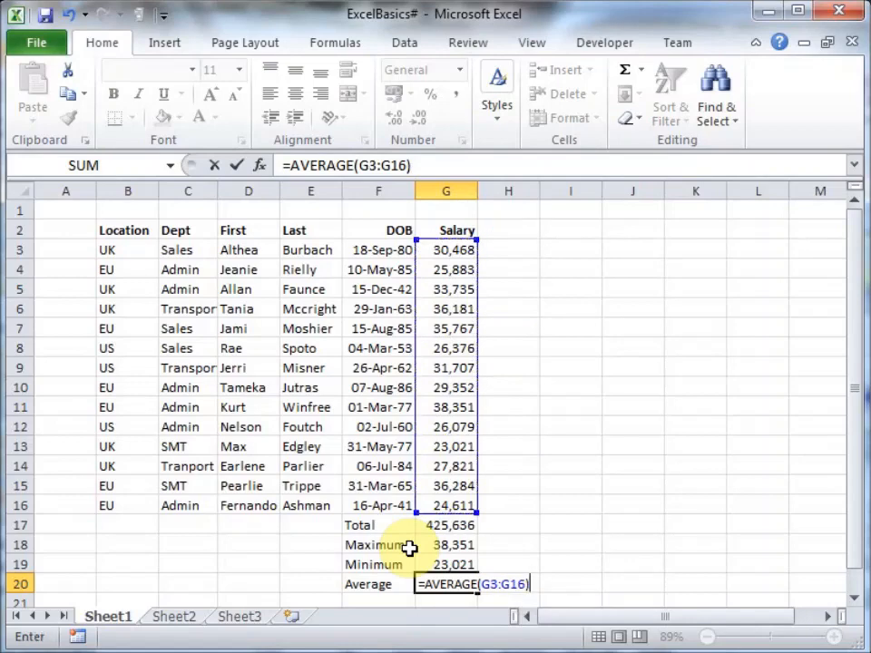
key(Return)
key(Up)
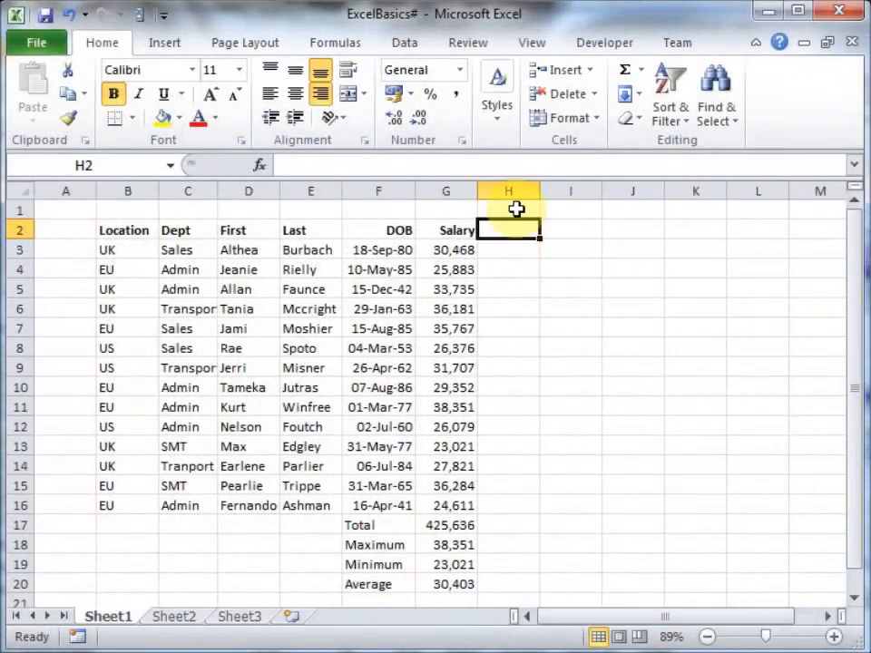
- Enter the heading Bonus in cell H1, above and beside the Salary heading
click(516, 210)
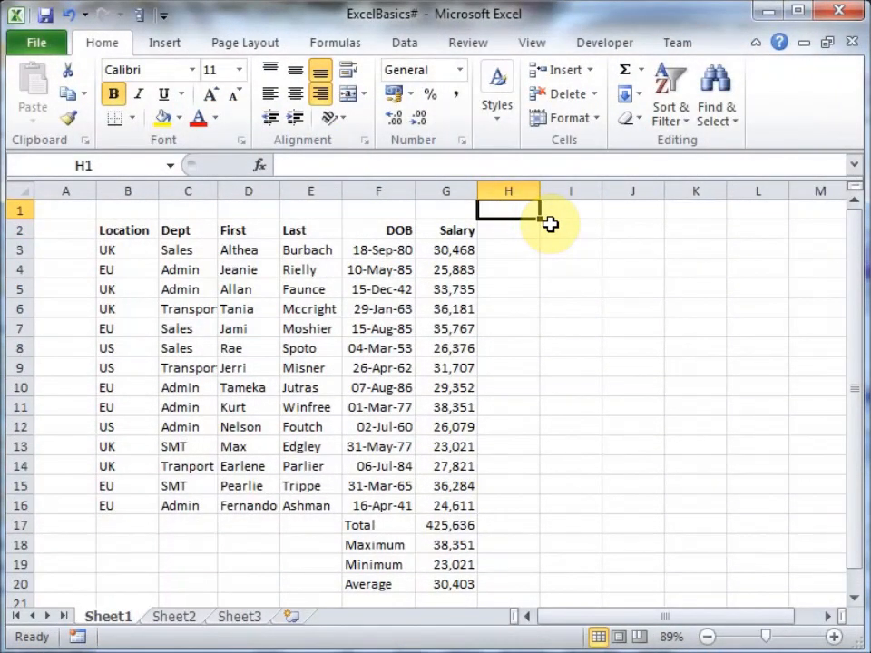
text(Bonus)
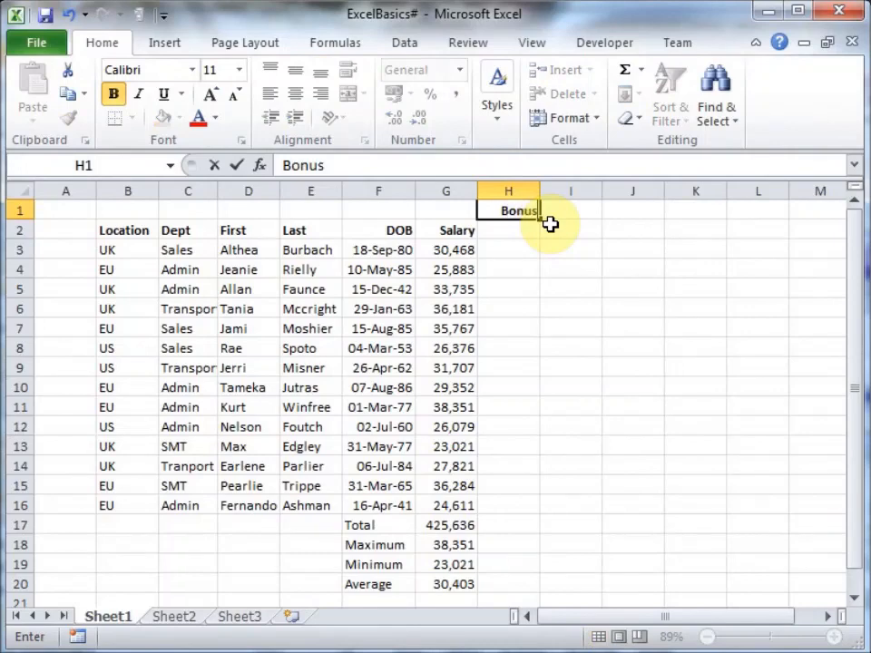
click(524, 234)
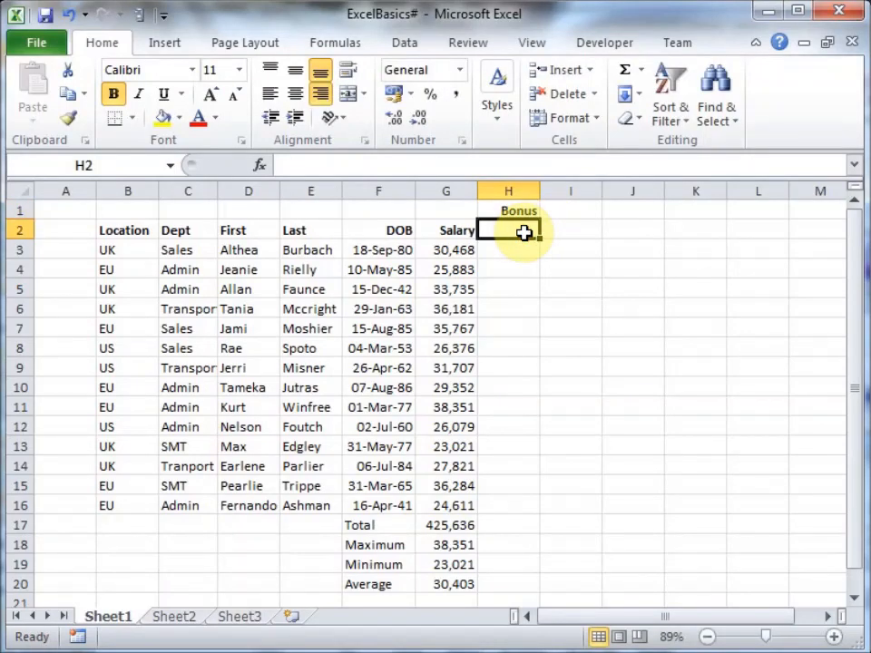
- Enter the bonus rate 10 in cell H2 and calculate the first bonus in H3 with the formula =G3*10/100
text(10)
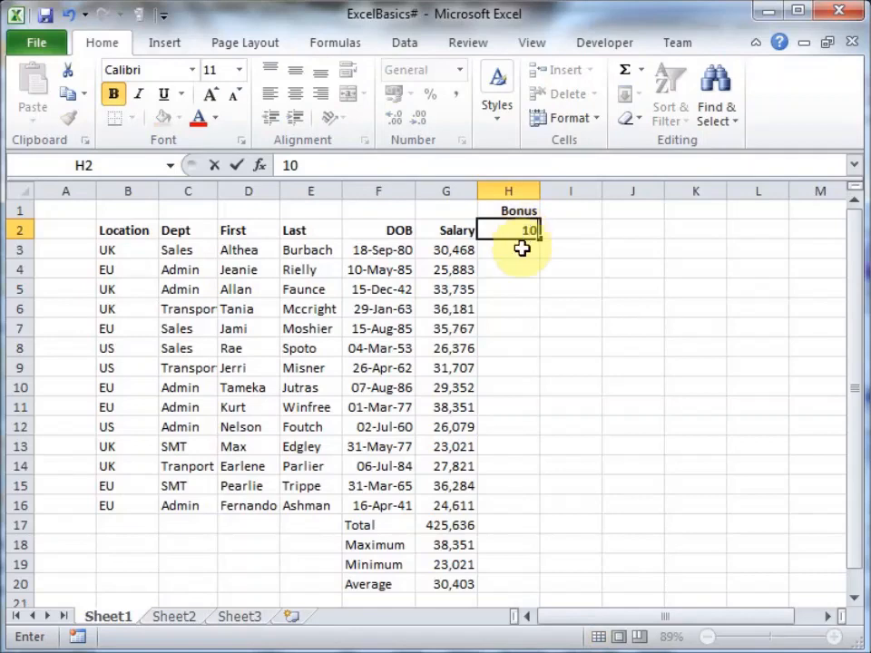
click(527, 248)
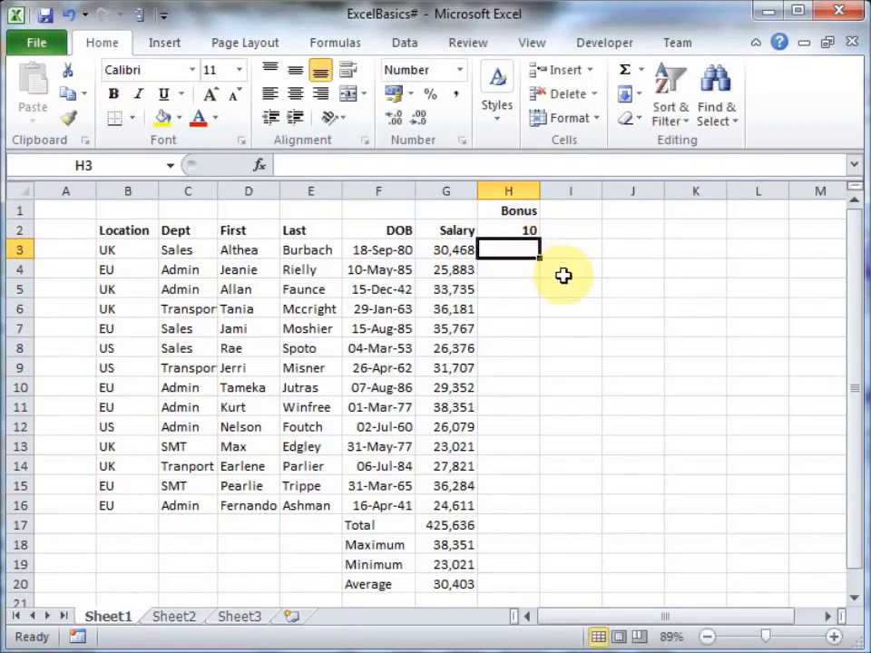
text(=)
click(451, 249)
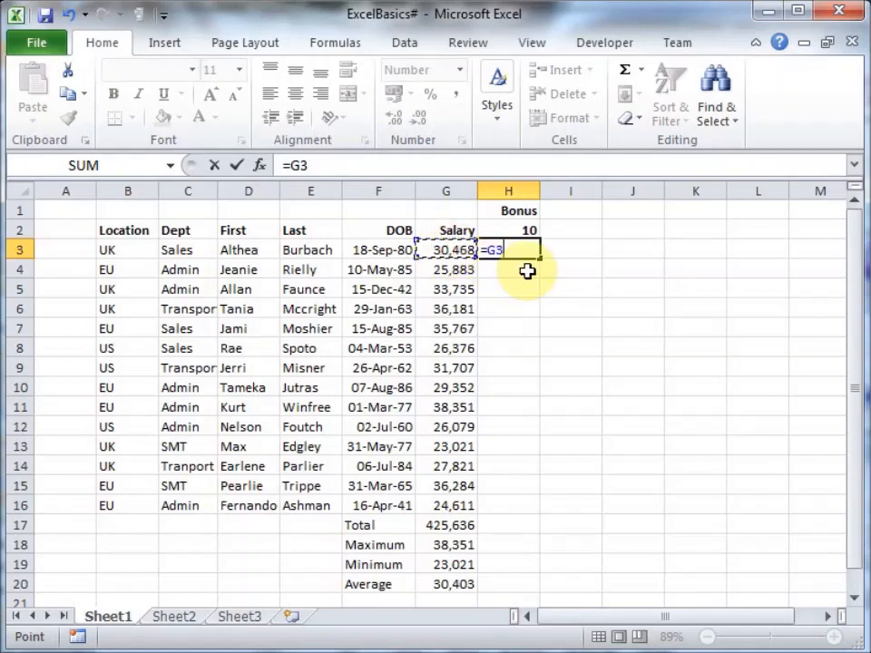
text(*)
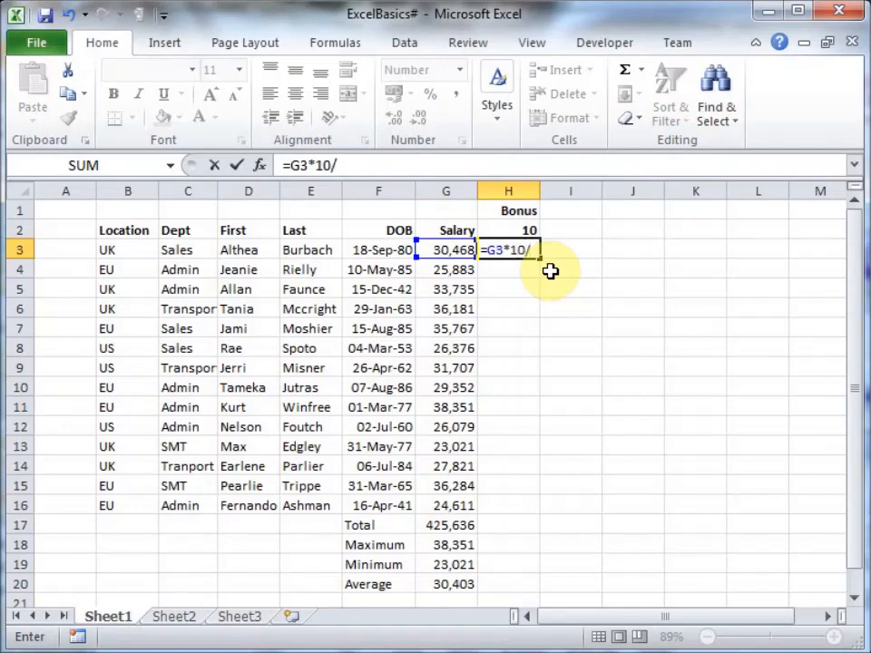
text(10/100)
key(Return)
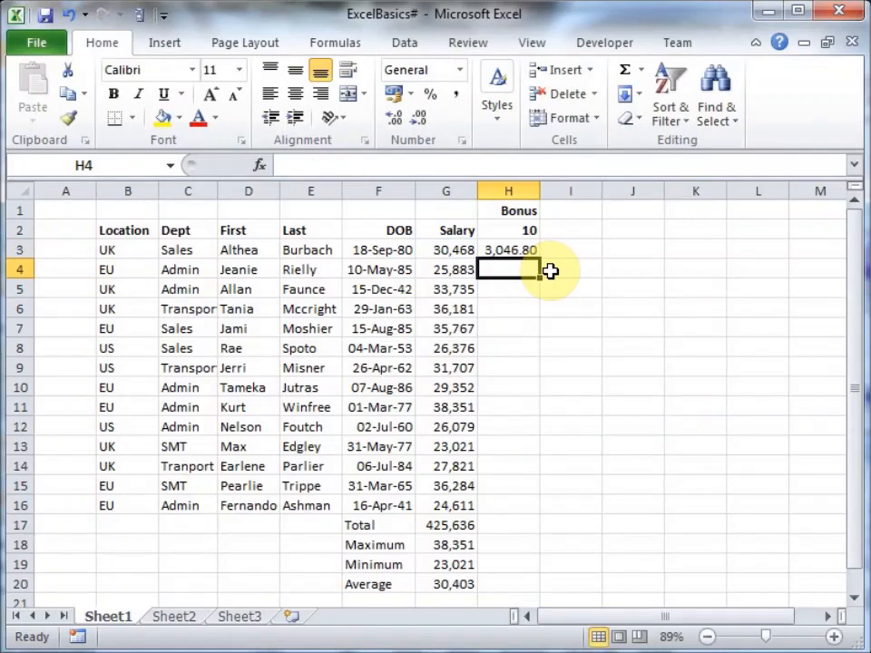
- Copy the bonus formula from H3 down to H16 and check the copied formulas in H3, H4 and H16
click(509, 250)
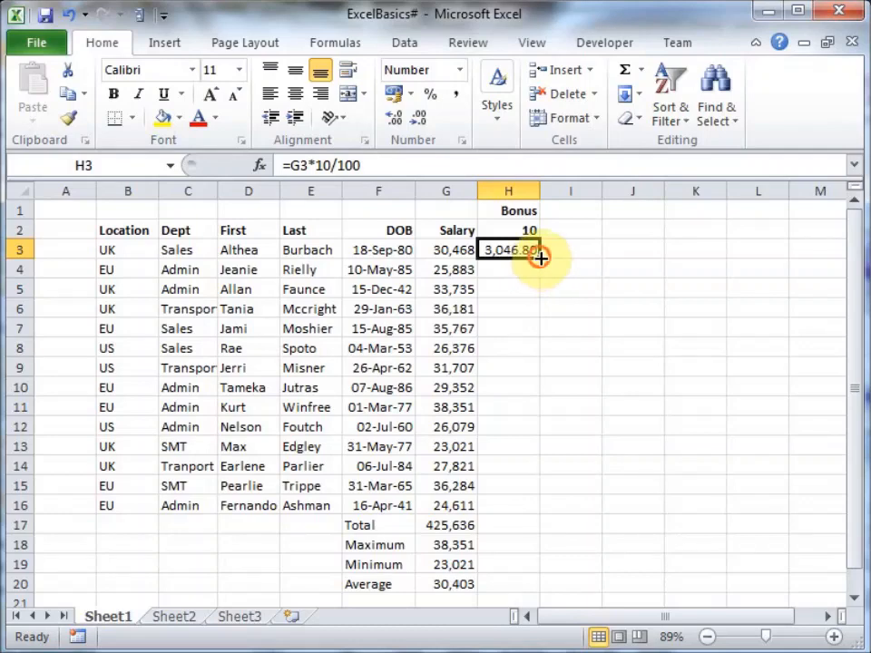
drag(541, 258, 541, 506)
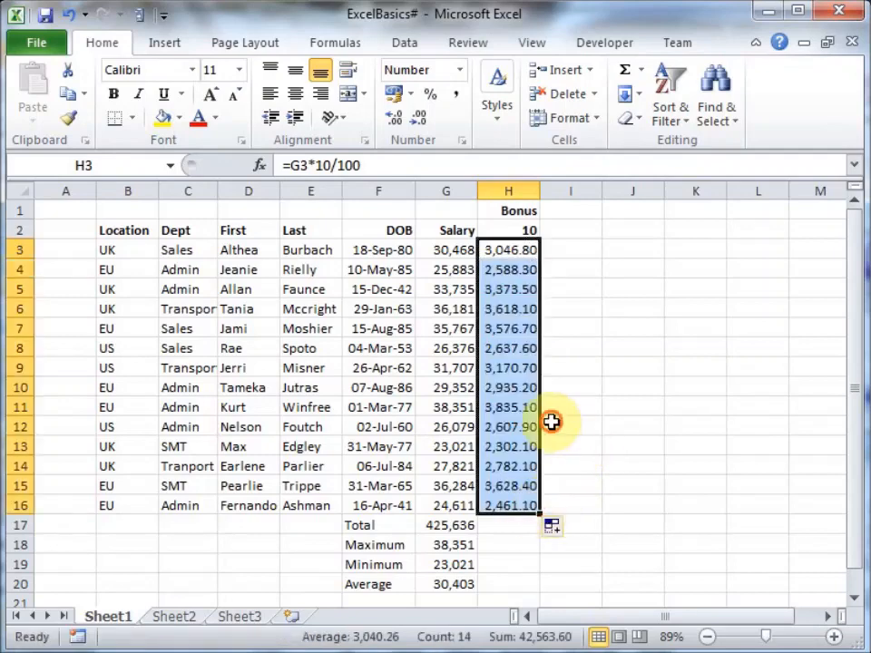
click(585, 425)
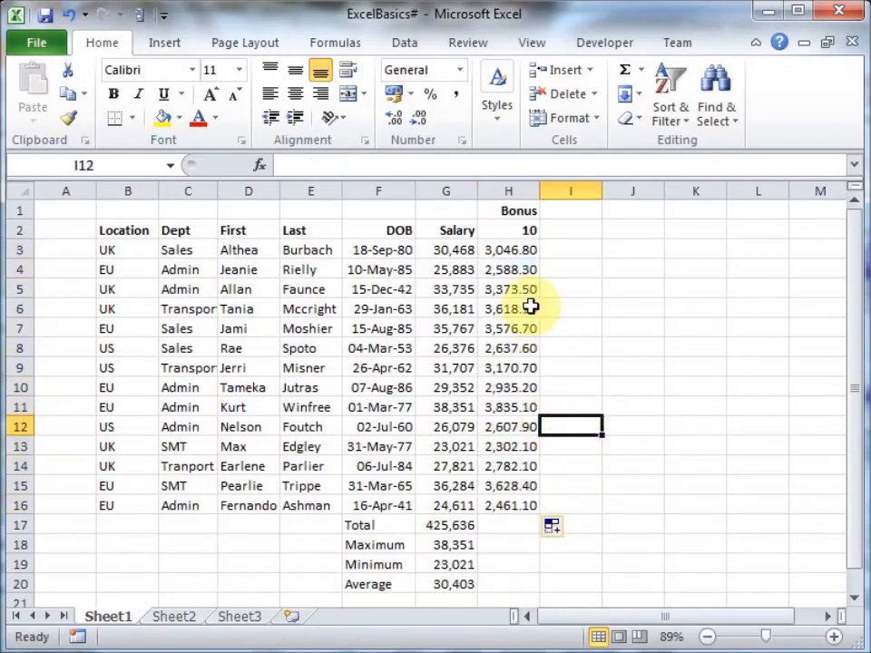
click(516, 250)
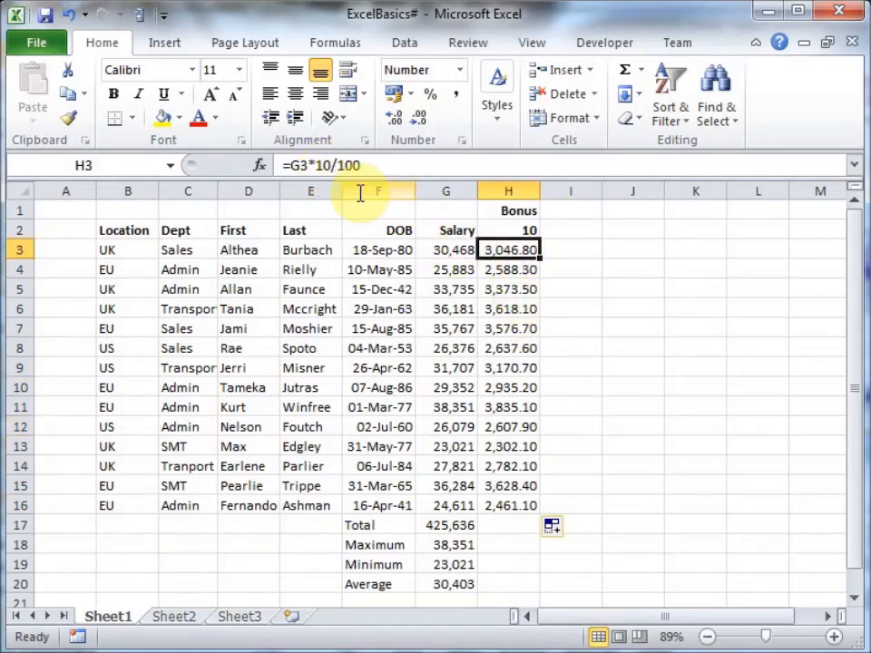
click(514, 270)
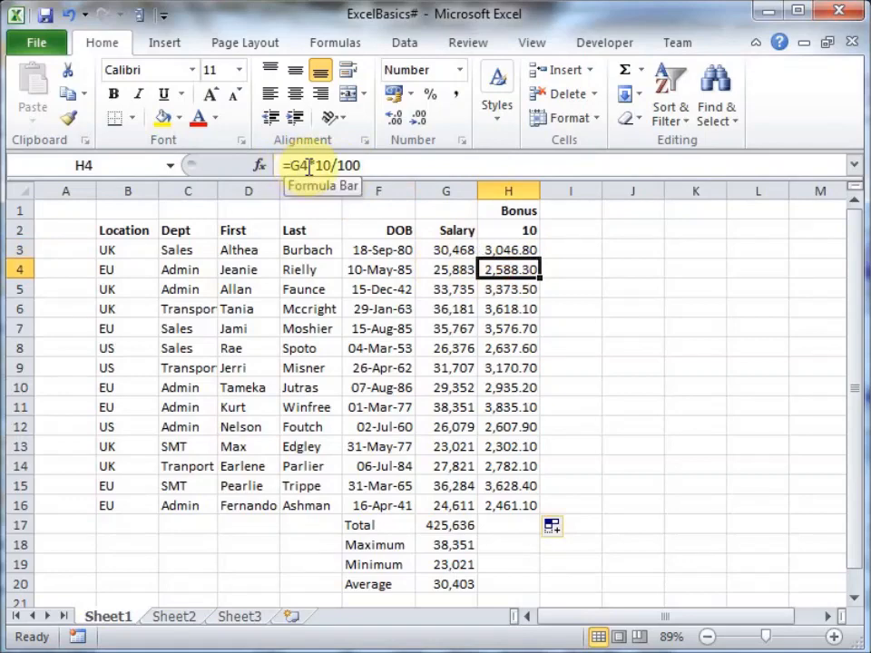
click(516, 504)
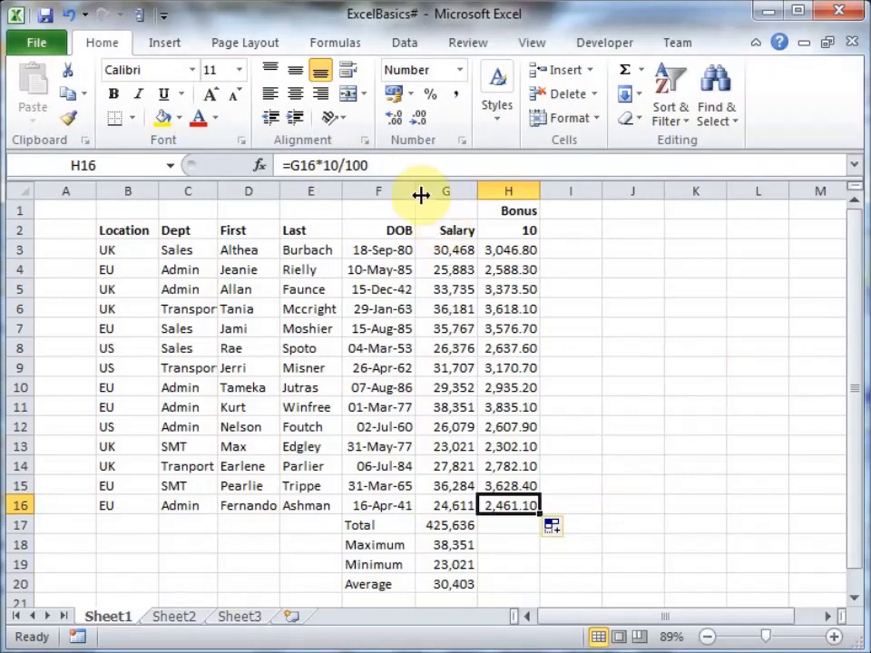
click(499, 250)
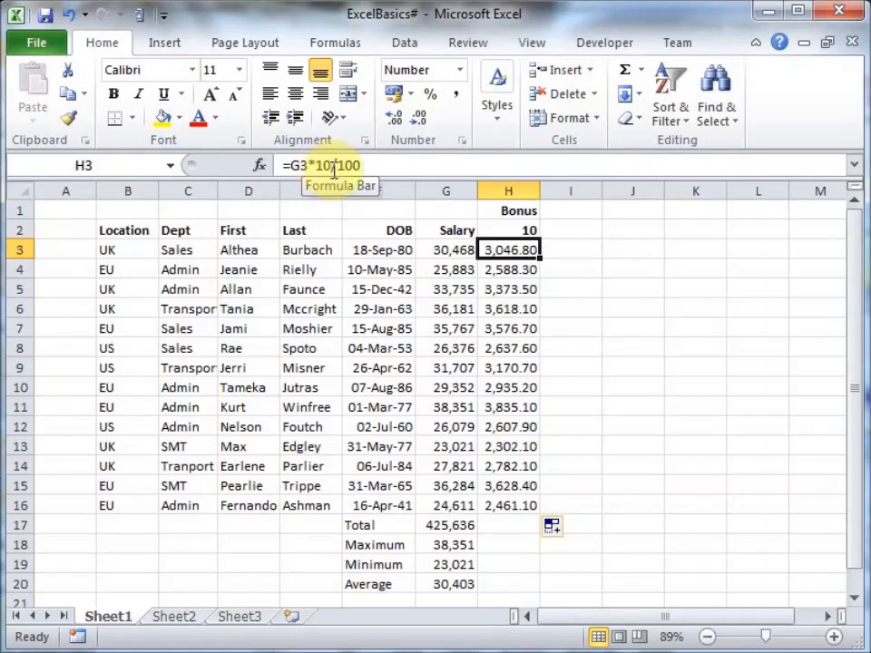
- Change the bonus rate in cell H2 to 12
click(513, 230)
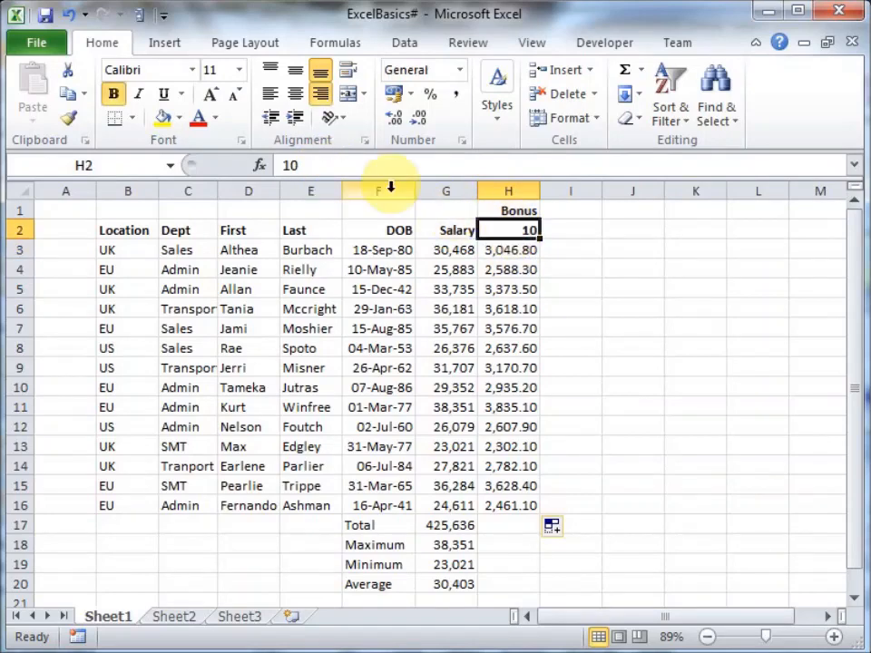
text(12)
key(Return)
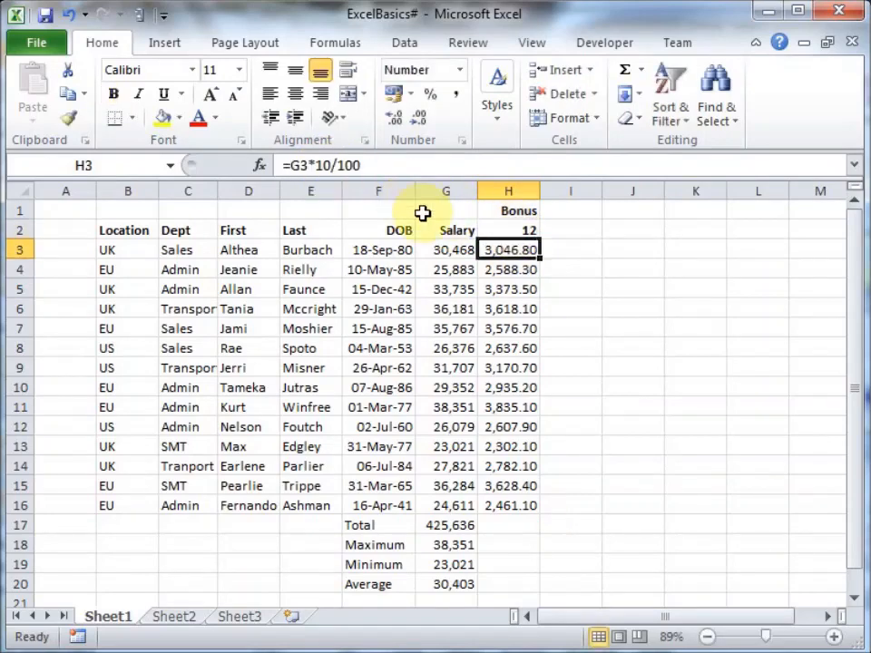
key(Up)
key(Down)
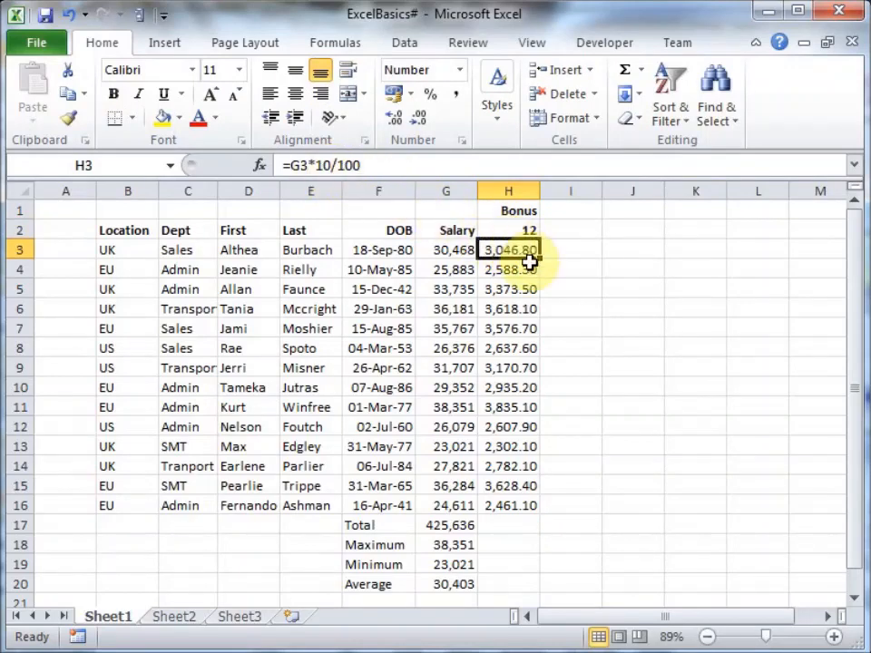
- Replace the fixed rate in H3's formula with a reference to the rate cell, giving =G3*H2/100
click(332, 167)
key(BackSpace)
key(BackSpace)
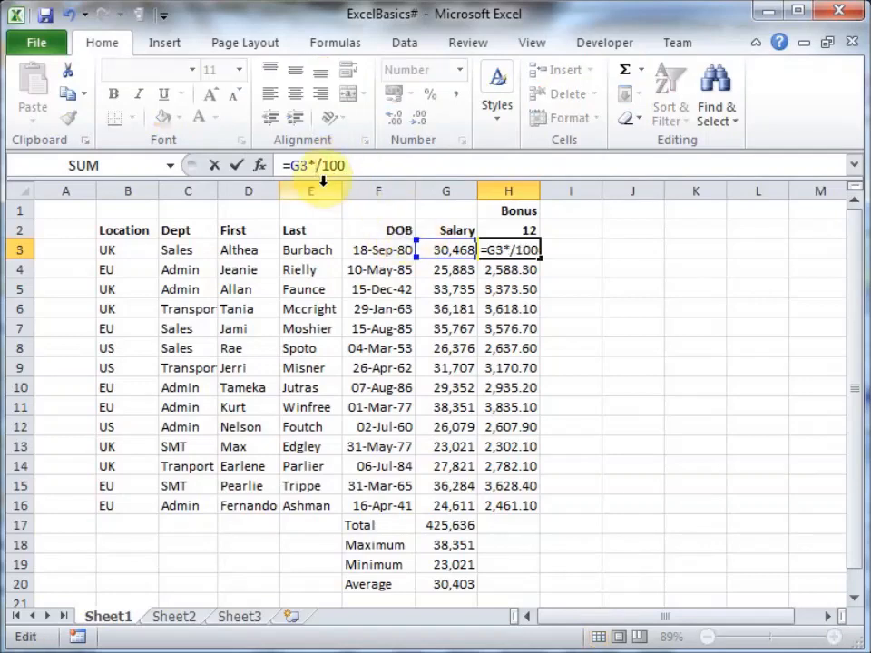
click(507, 230)
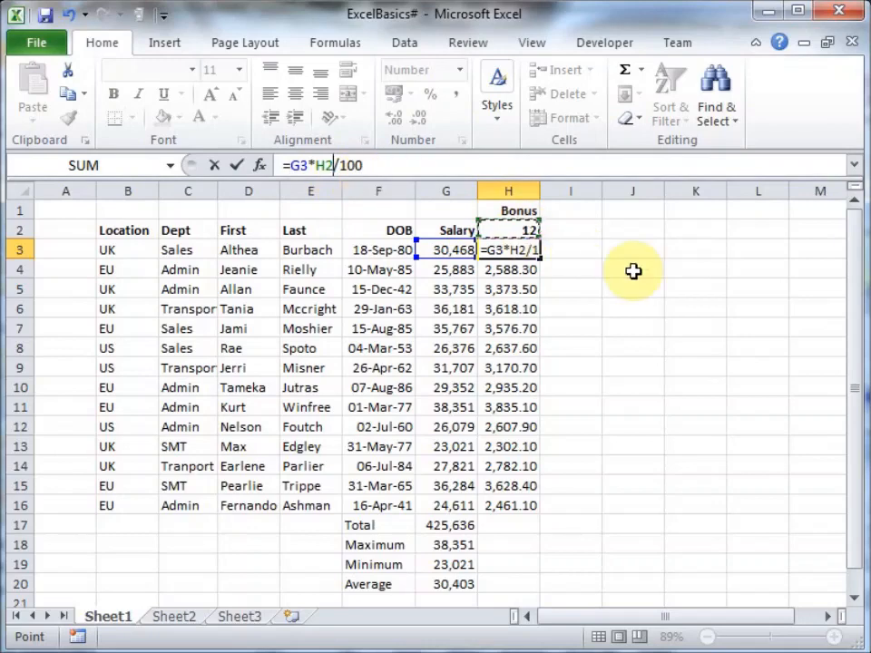
key(Return)
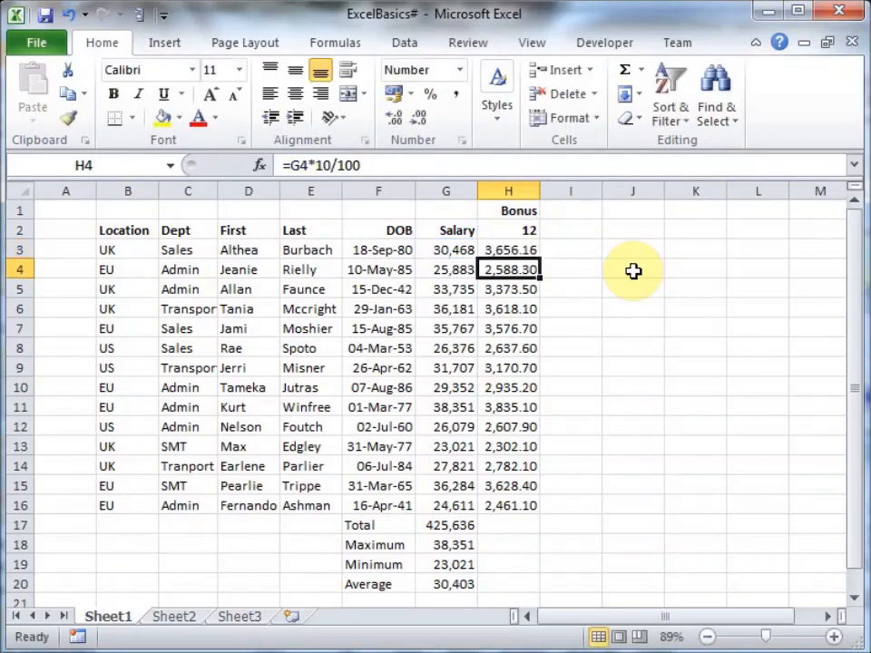
- Test the linked formula by setting the bonus rate in H2 to 20, and restore the rate to 12
key(Up)
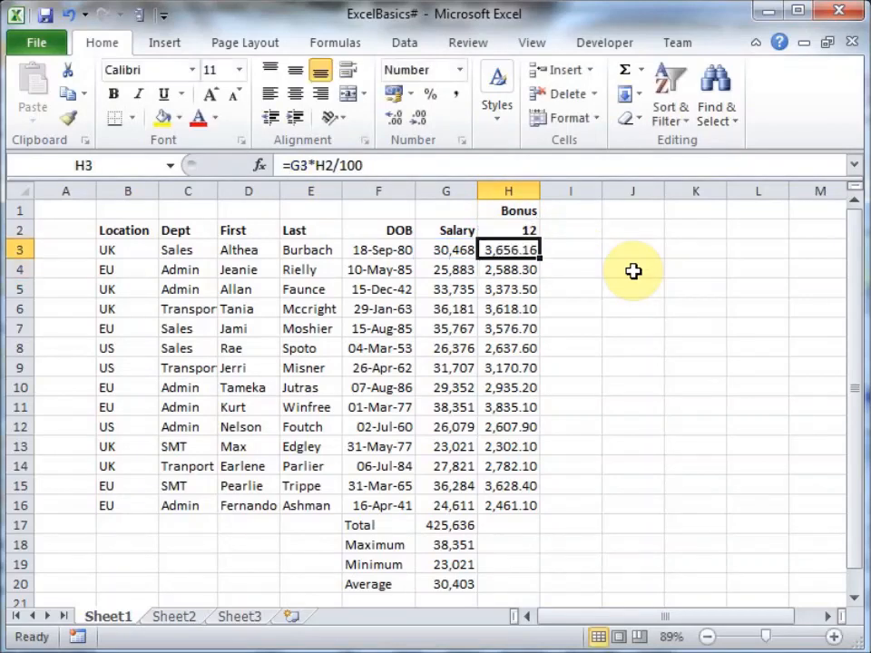
key(Down)
key(Up)
key(Down)
key(Down)
key(Up)
key(Up)
key(Up)
text(2)
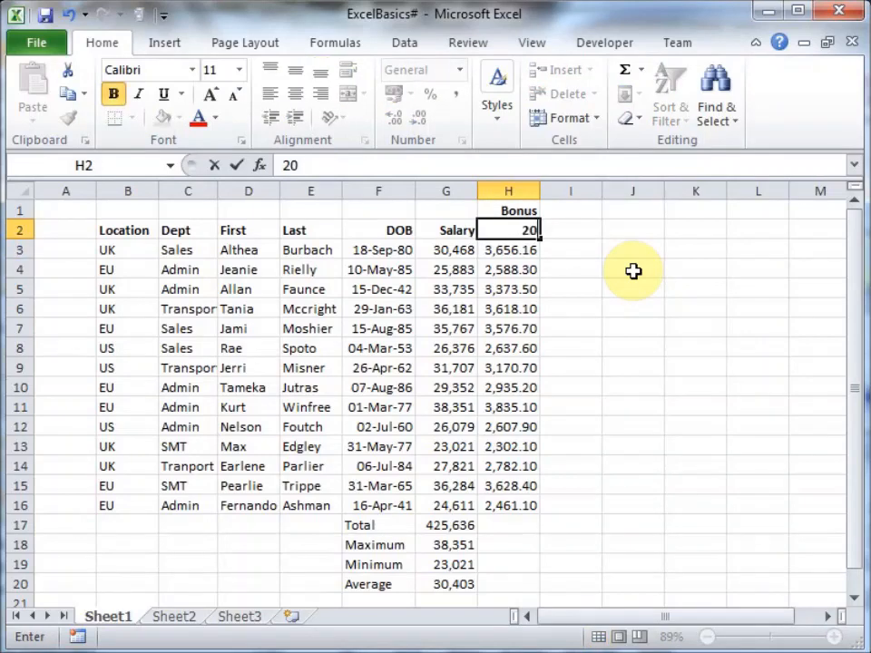
key(Return)
key(Up)
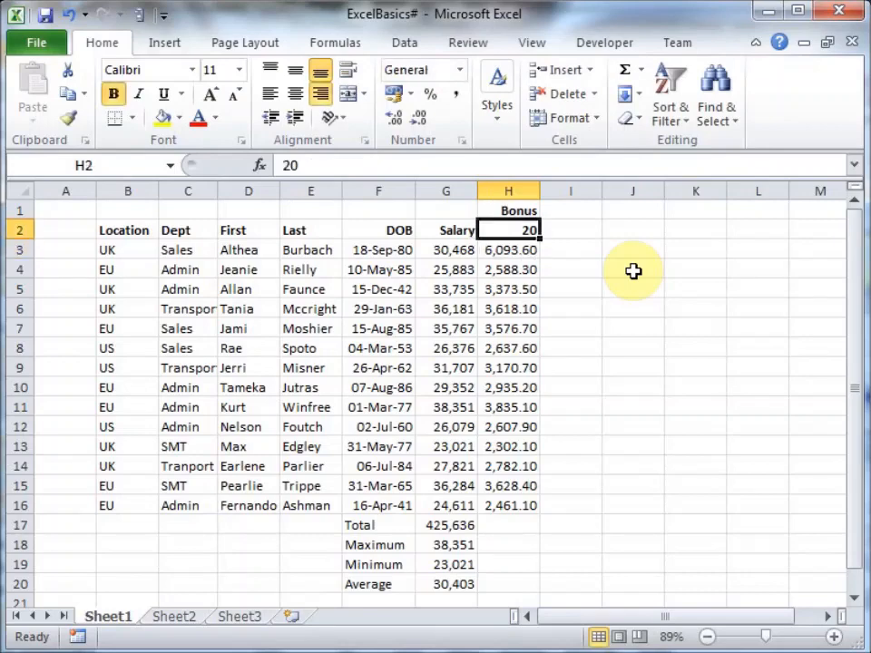
text(12)
key(Return)
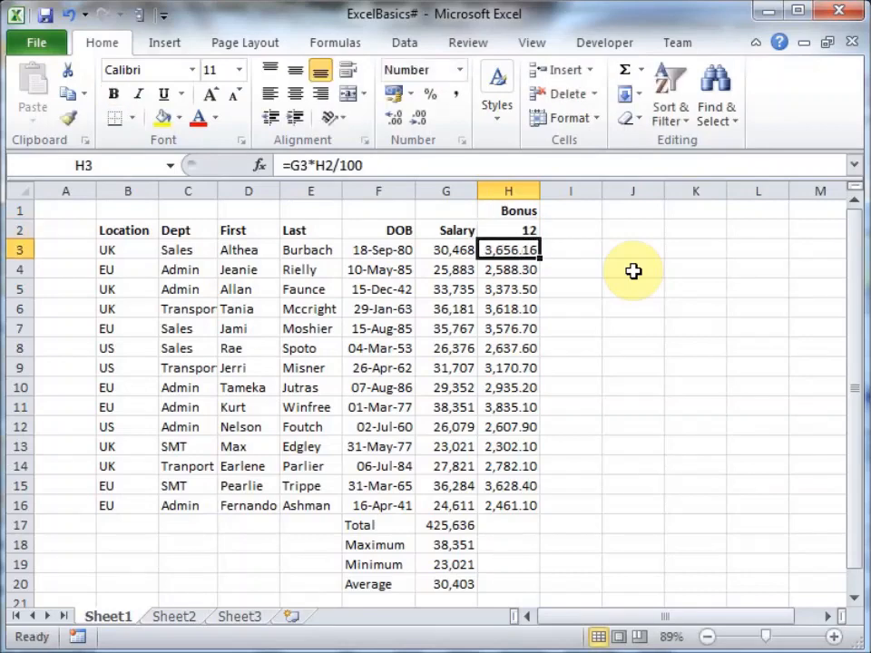
- Copy the bonus formula from H3 down to H16 and fit the width of column H to its contents
key(Down)
key(Up)
key(Down)
key(Up)
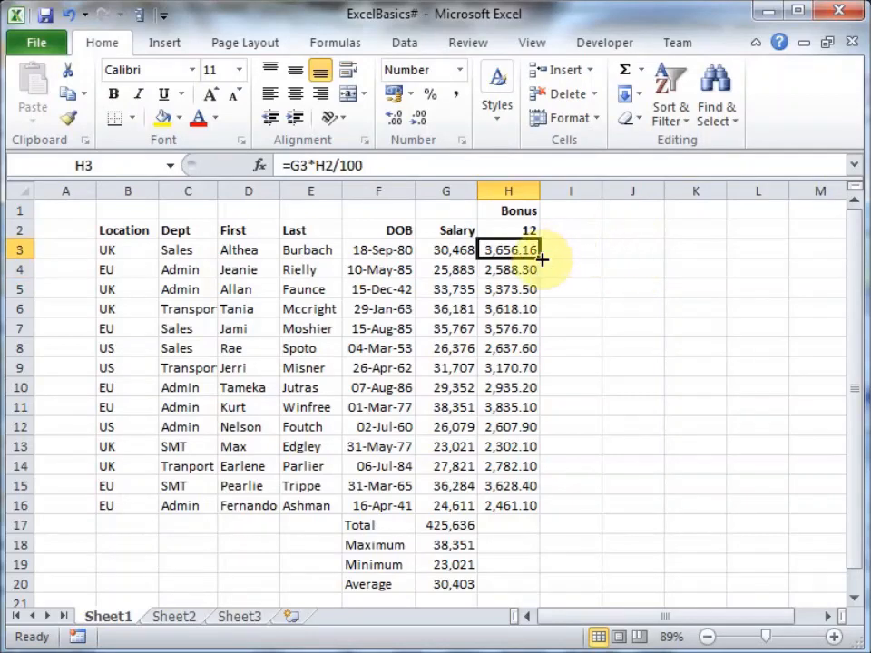
drag(541, 260, 546, 514)
click(573, 484)
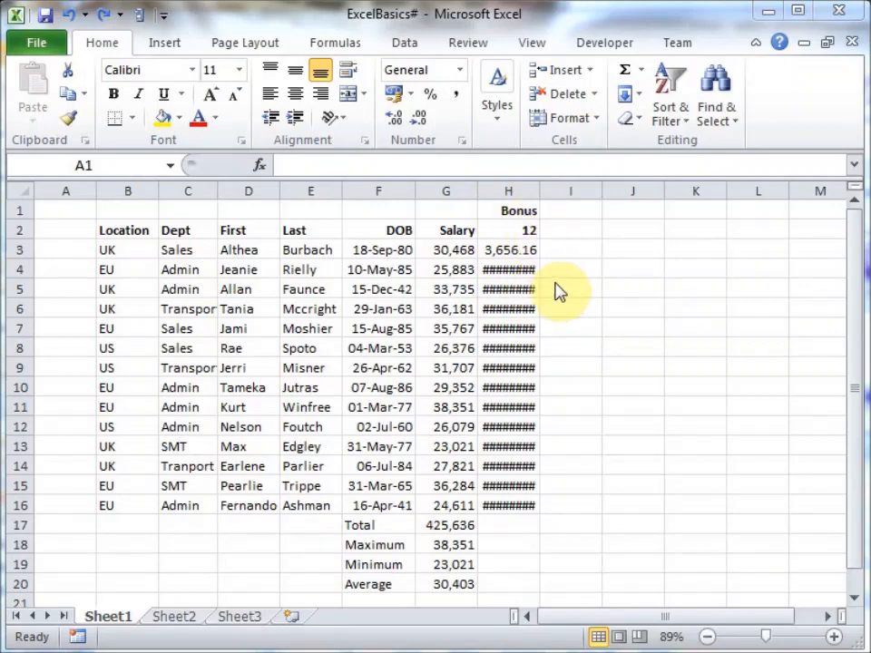
click(540, 192)
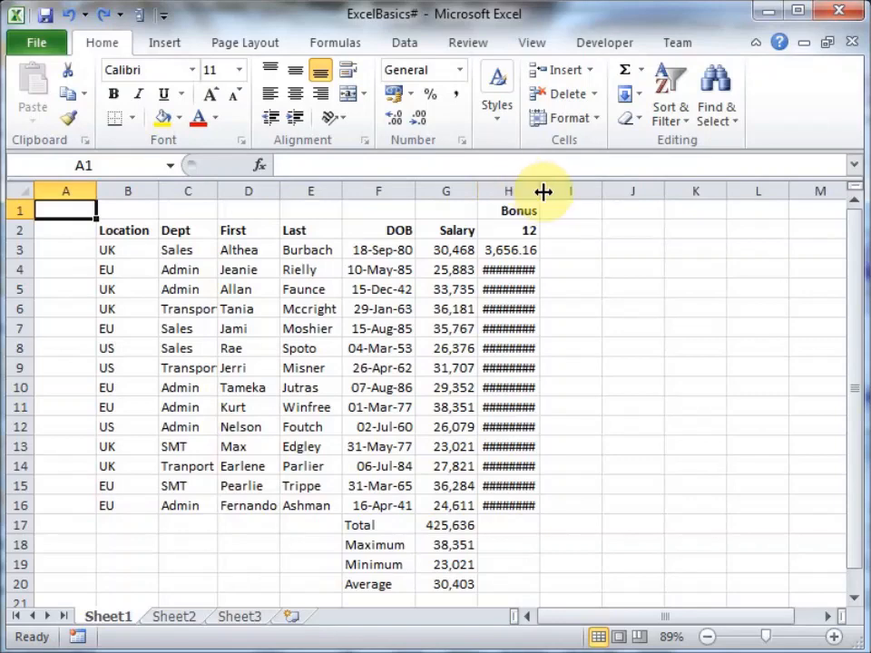
double_click(541, 193)
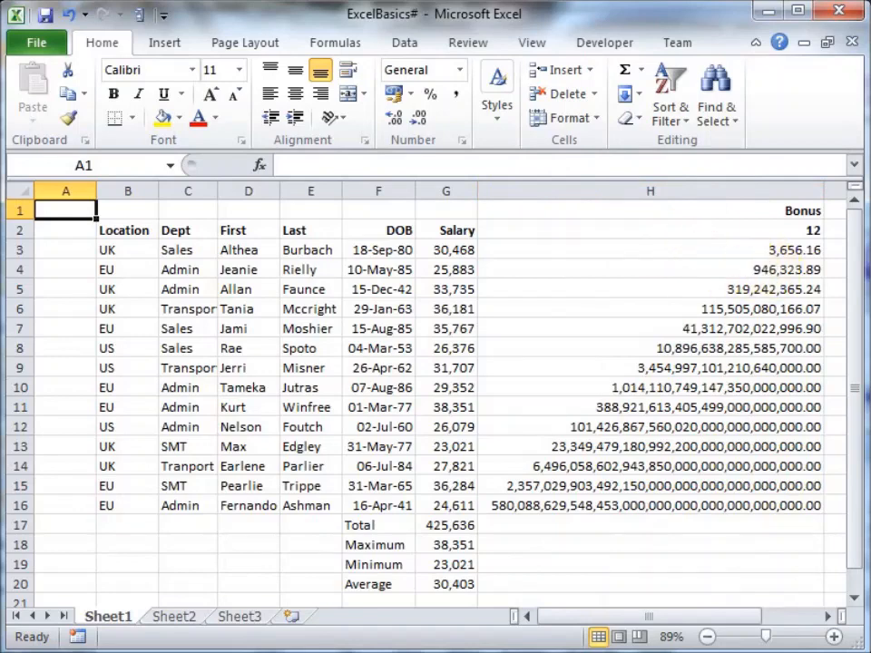
- Examine the copied bonus formulas in H3 to H9 for how their salary and rate references shift from row to row
click(782, 251)
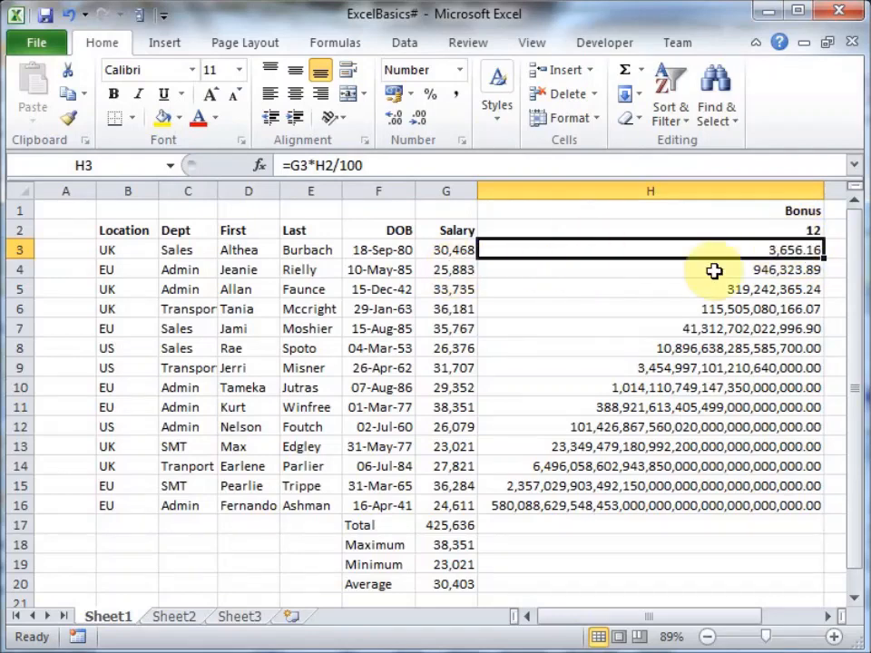
click(771, 269)
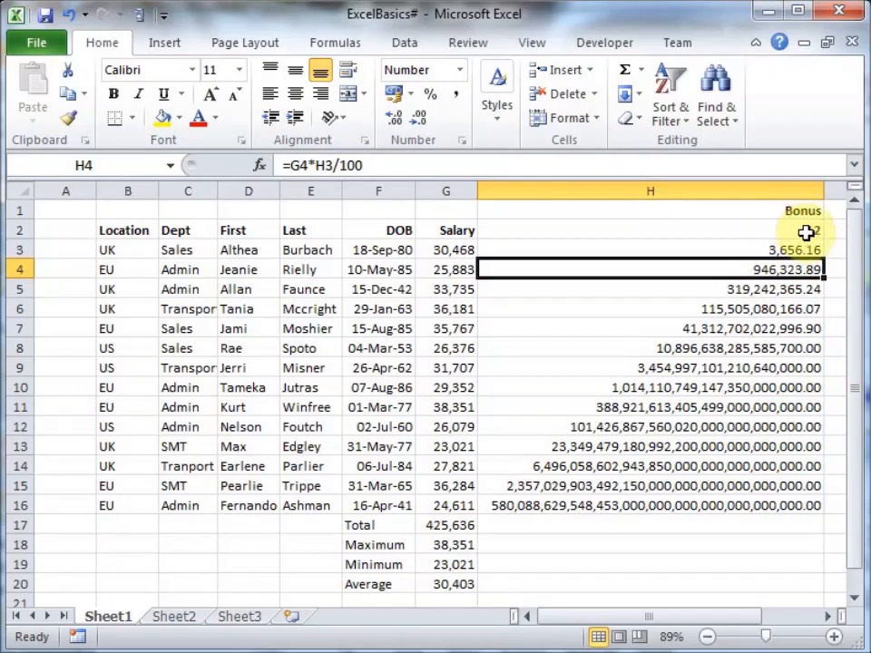
click(796, 287)
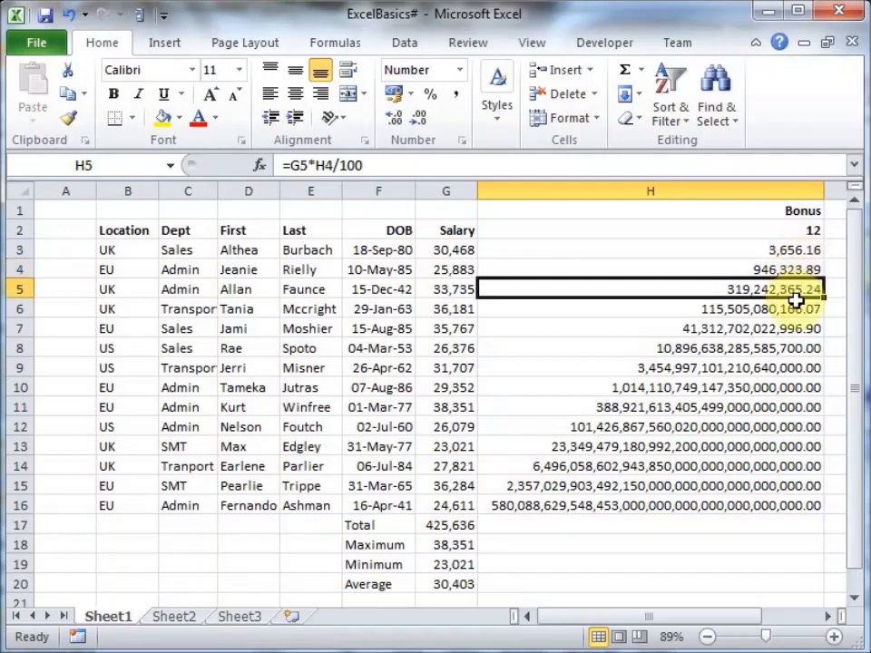
key(Down)
key(Down)
key(Down)
key(Down)
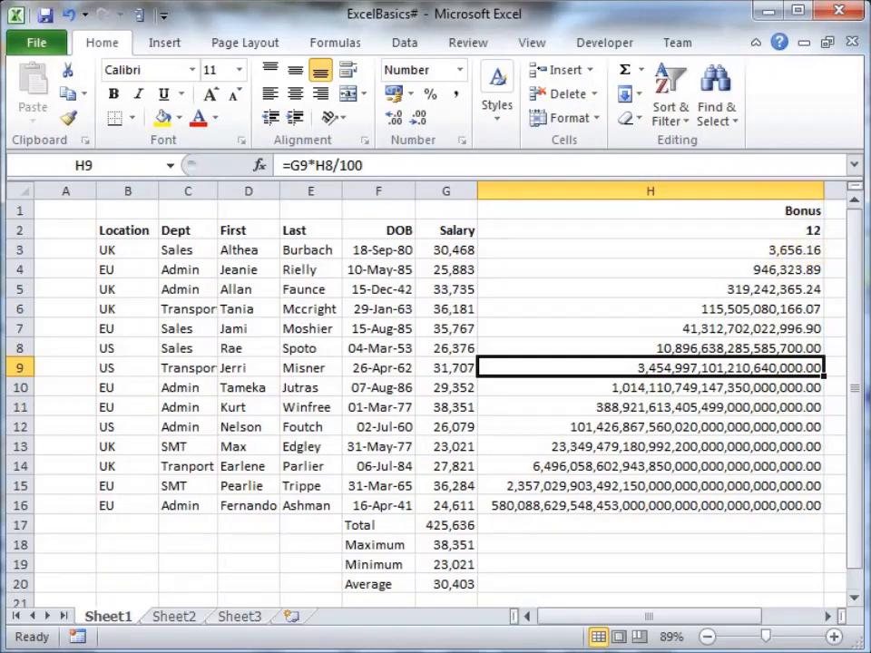
- Fix the row of the rate reference in H3's formula so it reads =G3*H$2/100
key(ctrl+z)
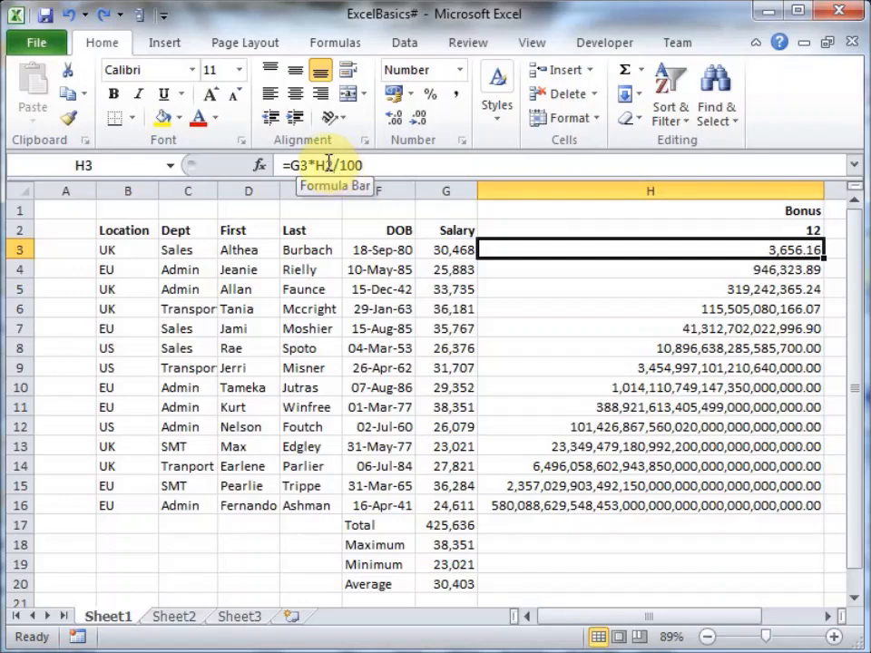
click(328, 164)
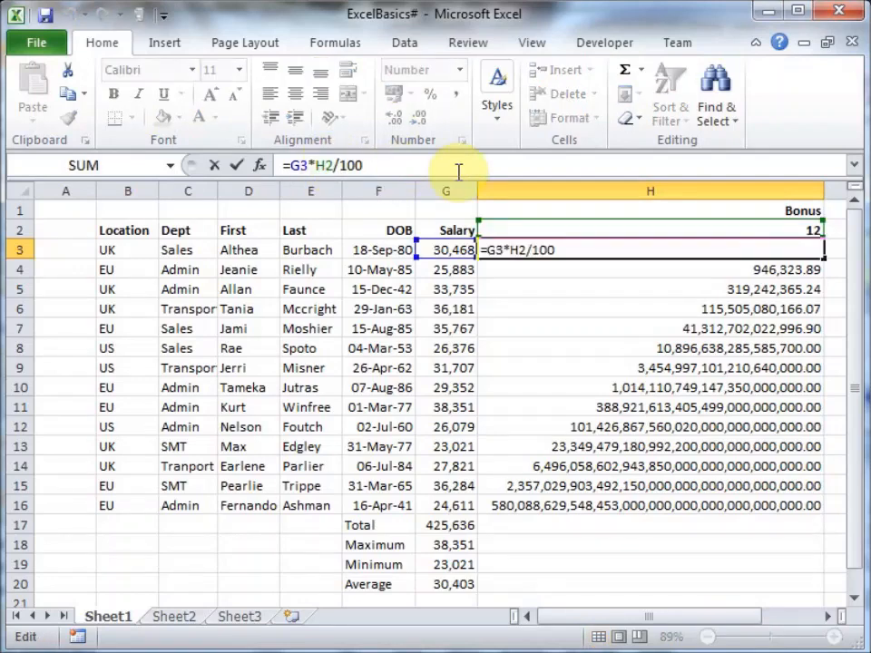
text($)
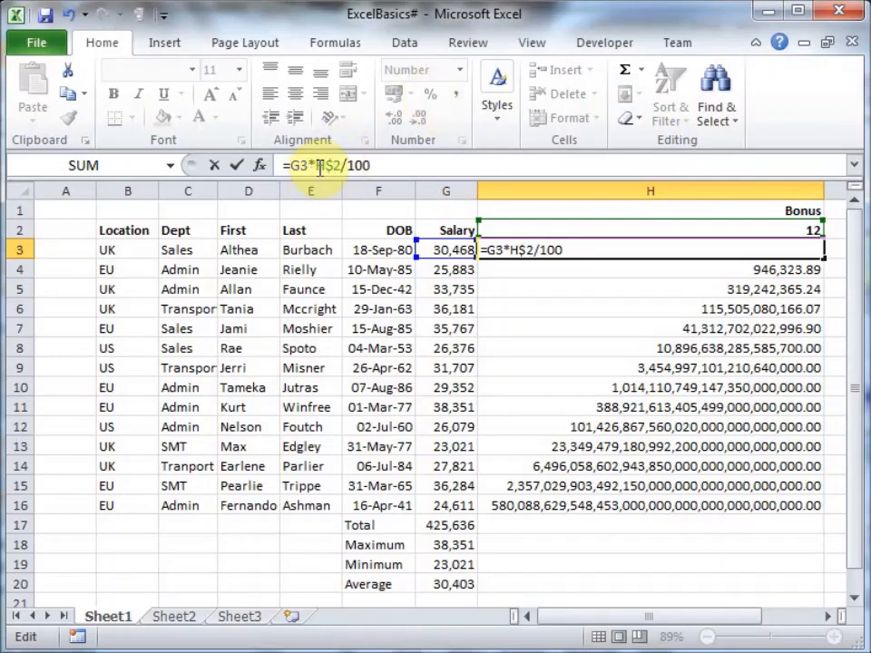
drag(319, 168, 343, 169)
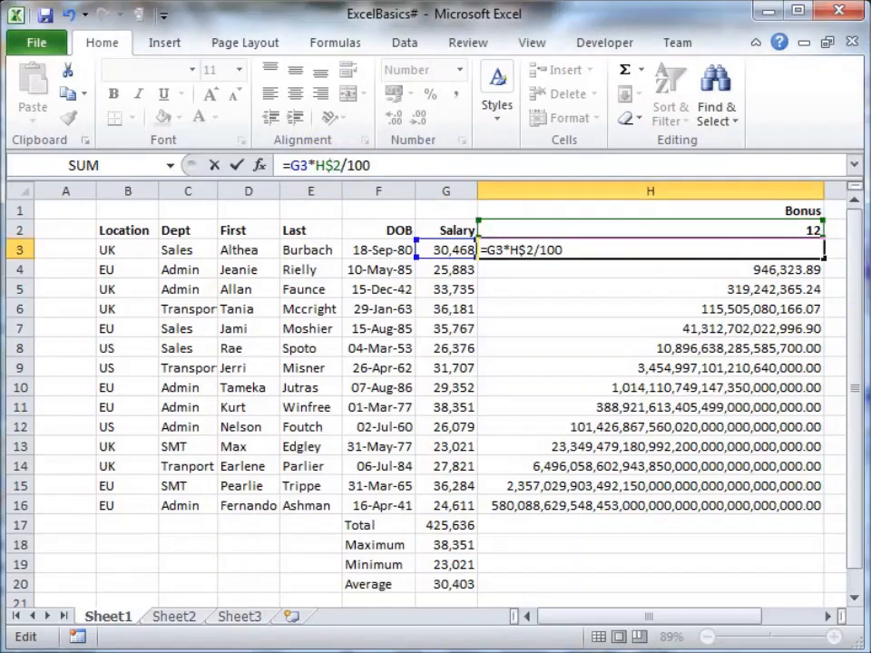
key(Return)
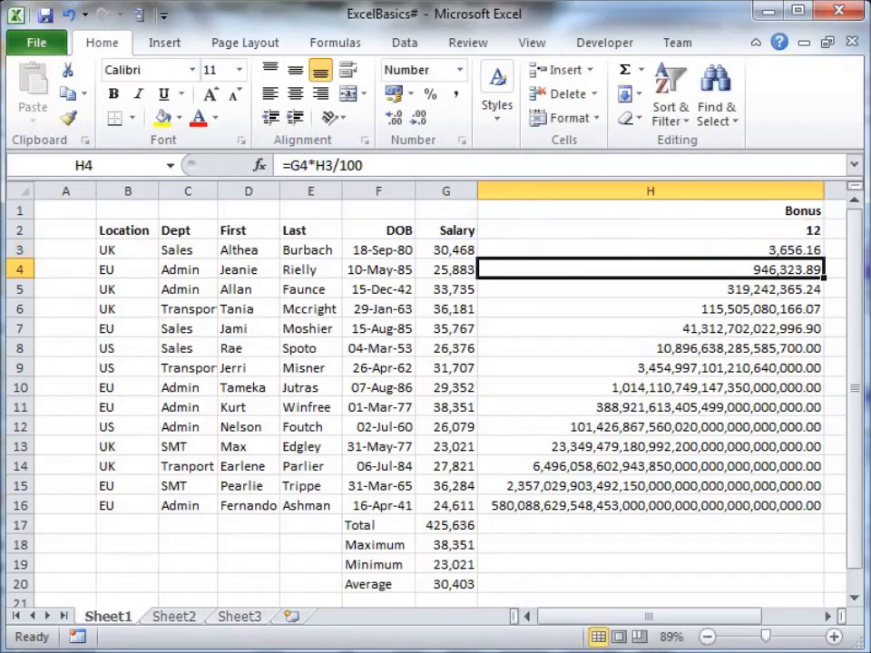
- Copy the corrected bonus formula from H3 down to H16
click(788, 250)
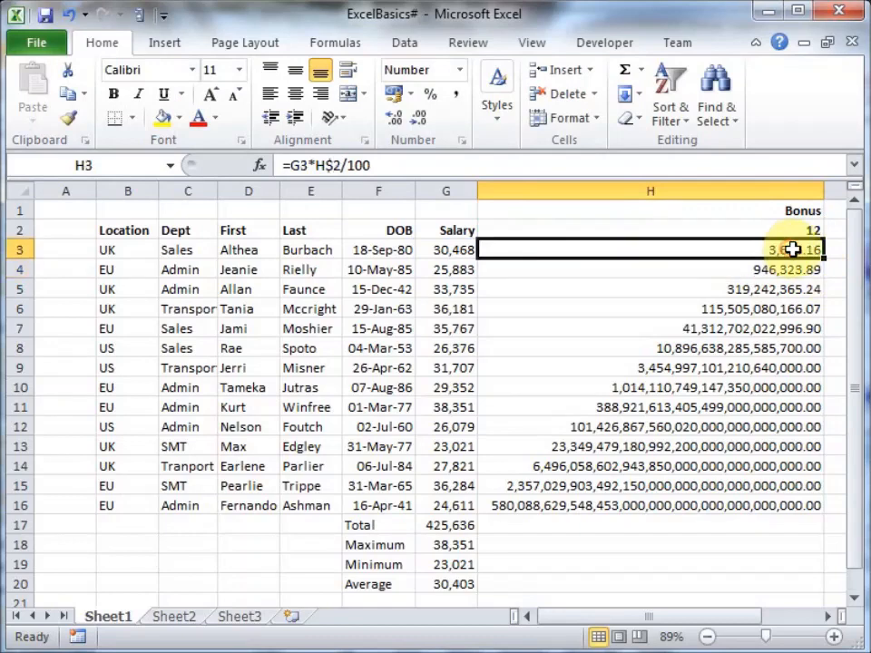
drag(825, 259, 819, 509)
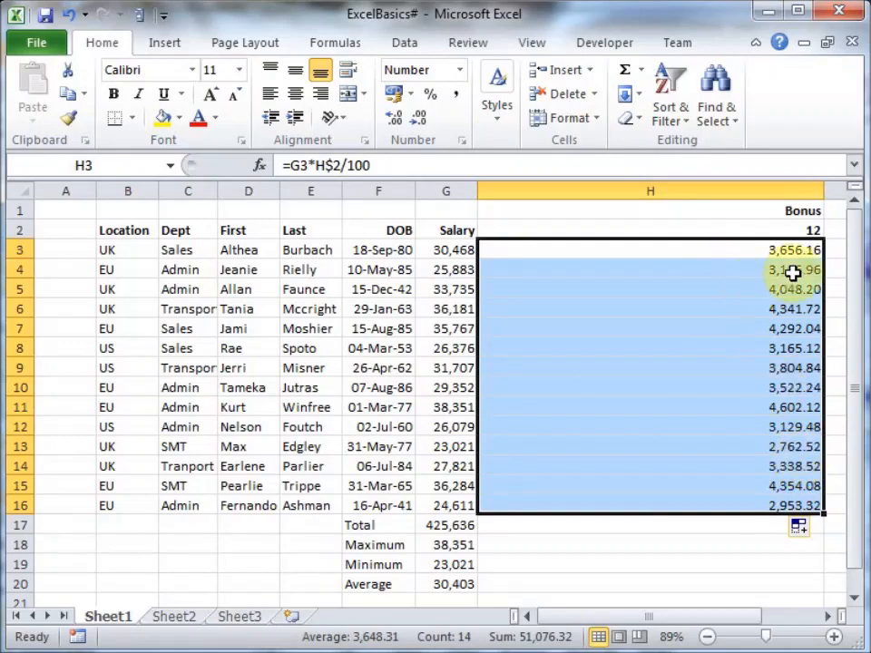
- Examine the copied bonus formulas from H4 down to H12 for how their salary and rate references behave
click(793, 274)
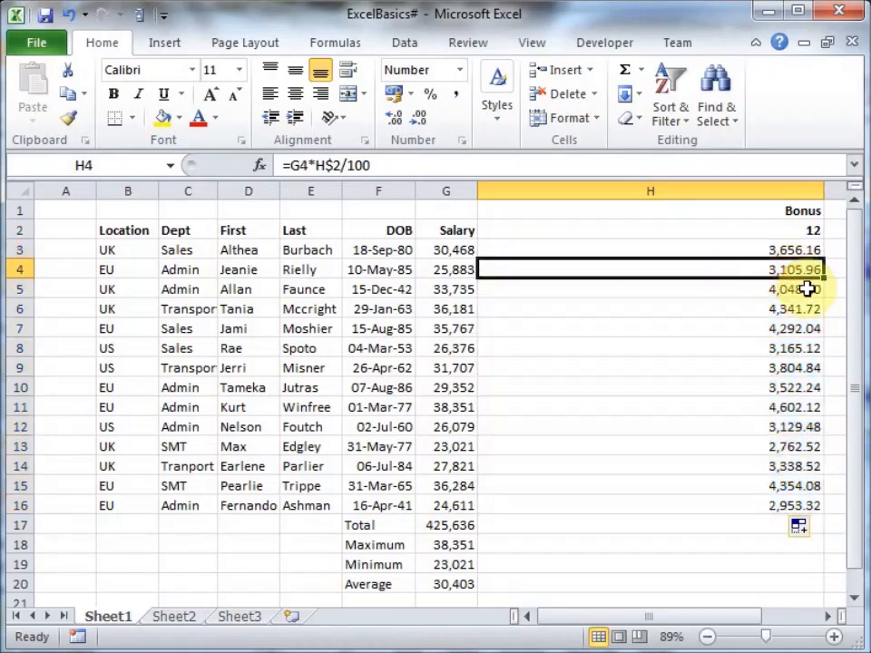
click(807, 288)
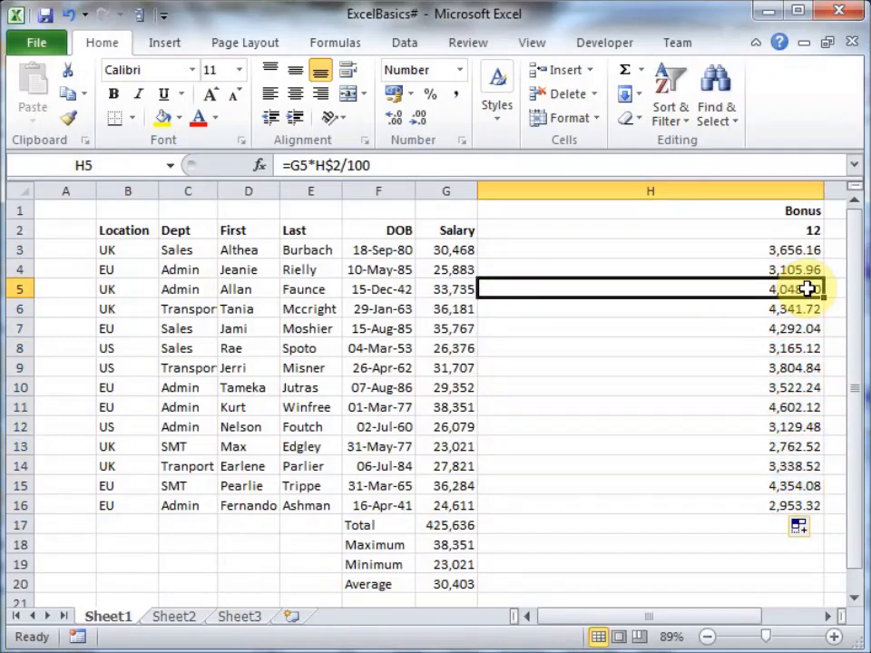
key(Down)
key(Down)
key(Down)
key(Down)
key(Down)
key(Down)
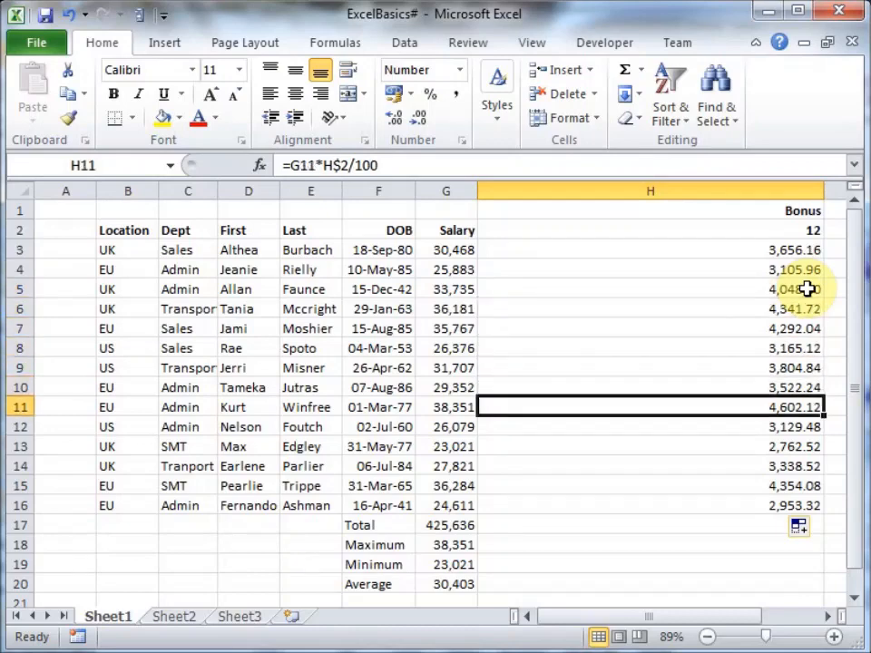
key(Down)
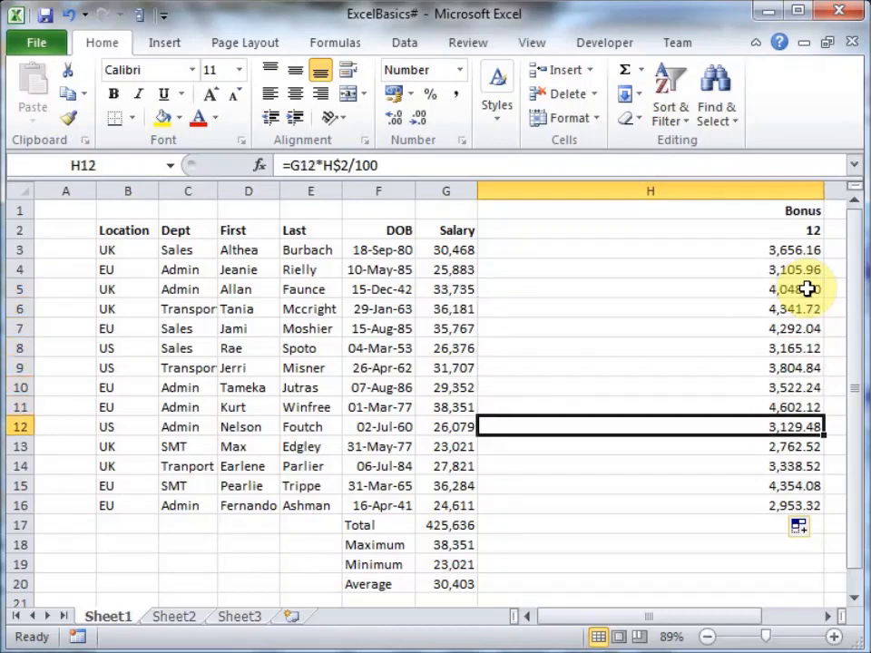
- Fit column H to its contents and enter further bonus rates of 17, 19 and 21 in I2, J2 and K2
double_click(824, 191)
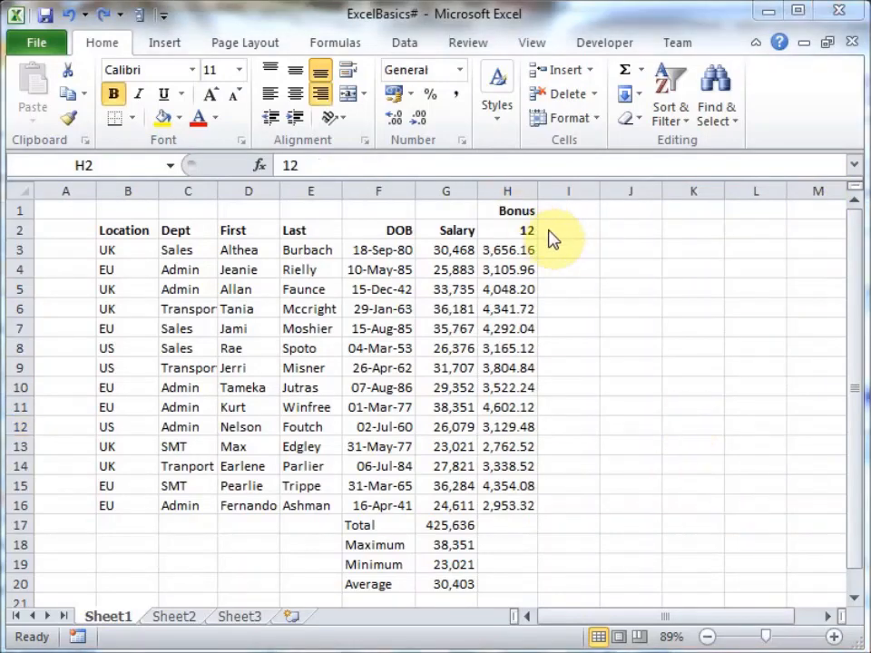
click(562, 233)
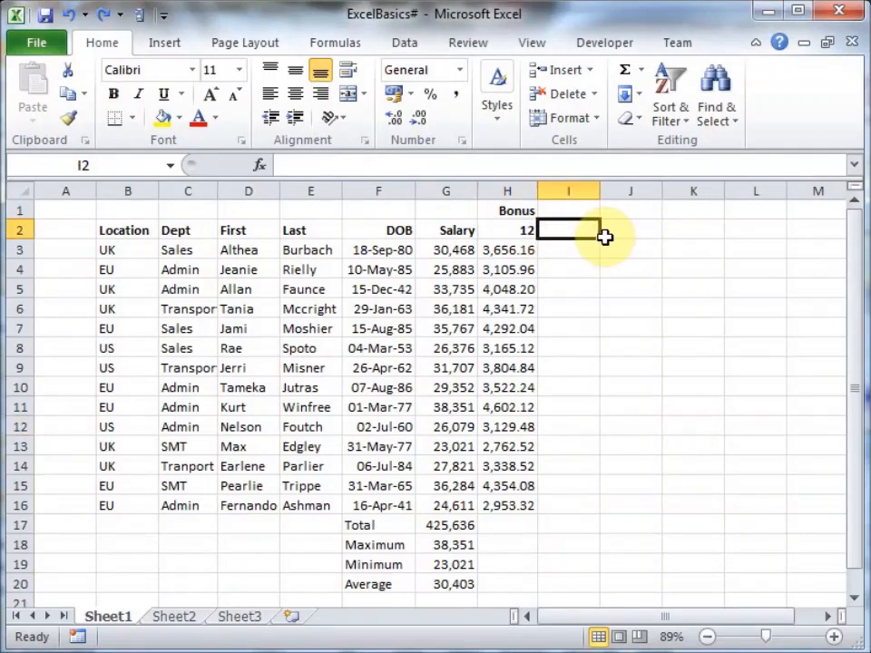
text(17)
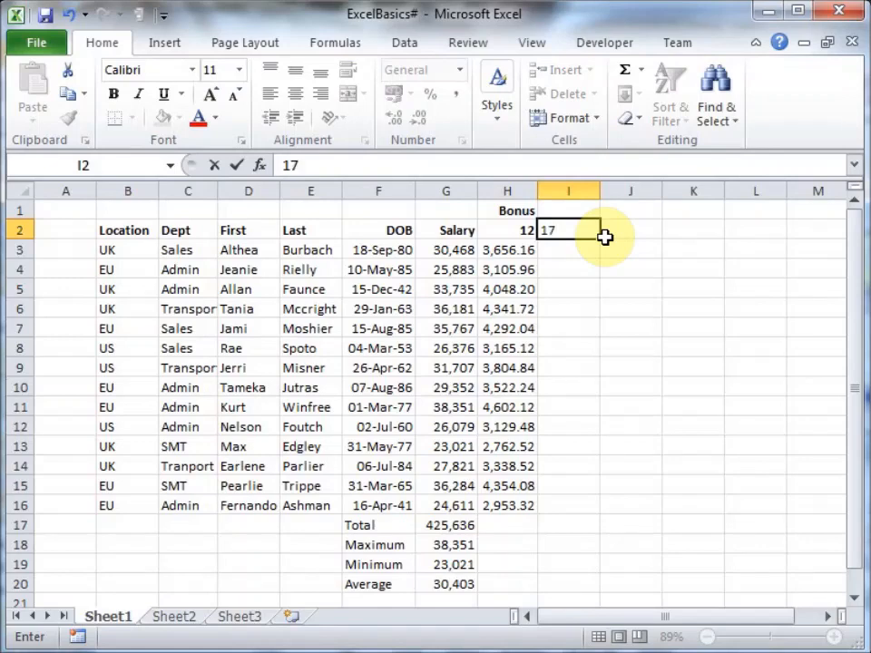
key(Return)
key(Up)
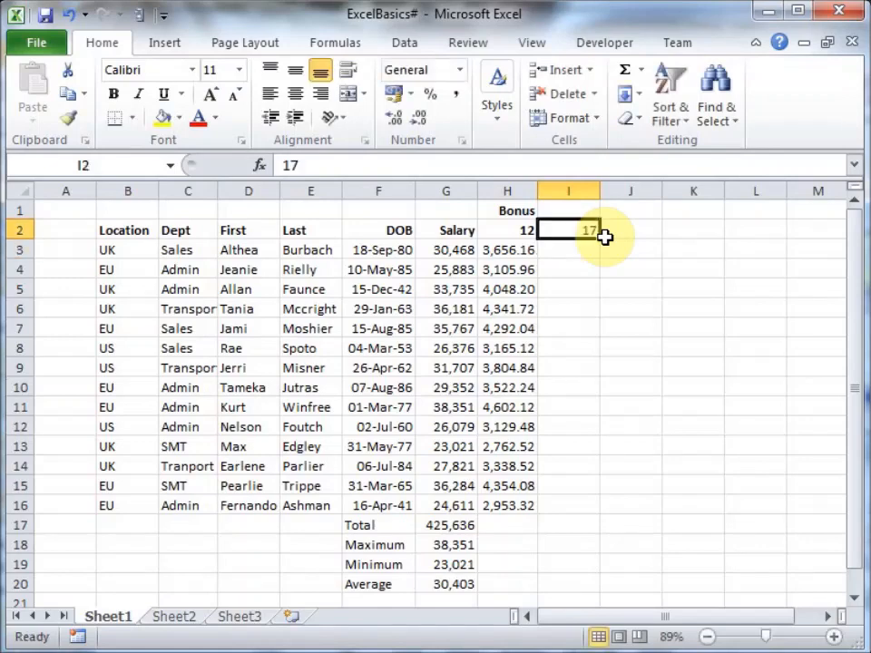
key(Right)
text(19)
key(Return)
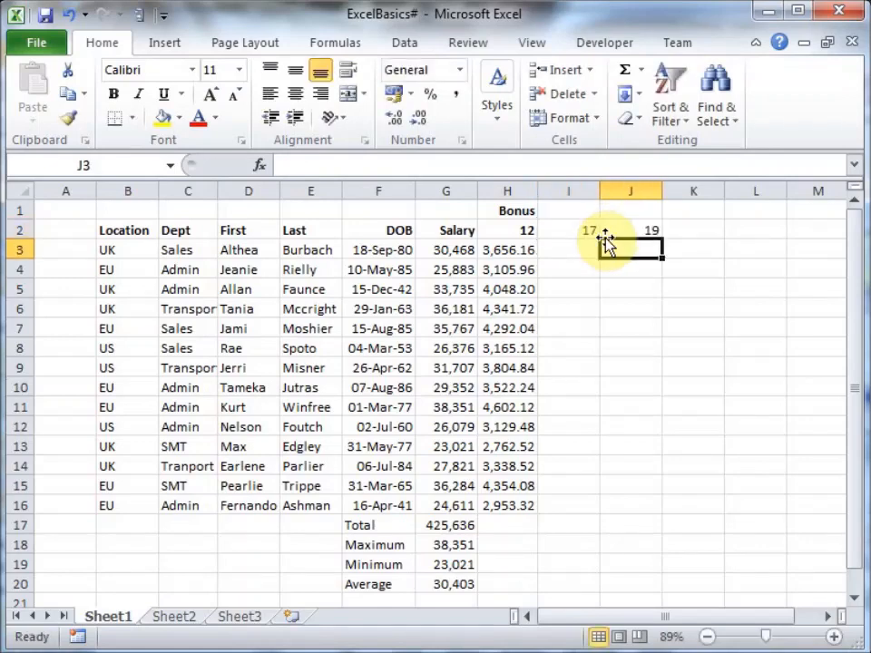
key(Up)
key(Right)
text(21)
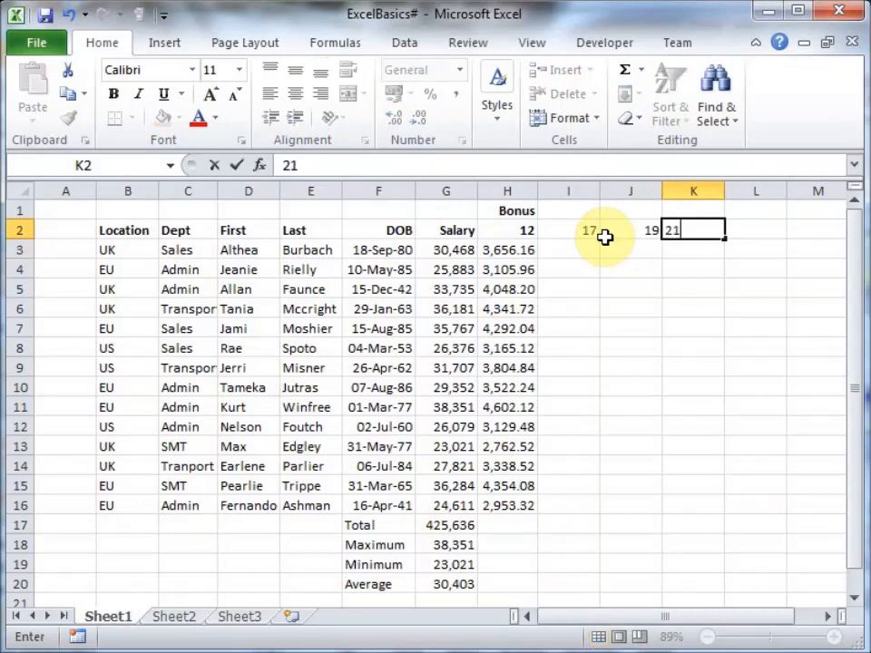
key(Return)
key(Left)
key(Left)
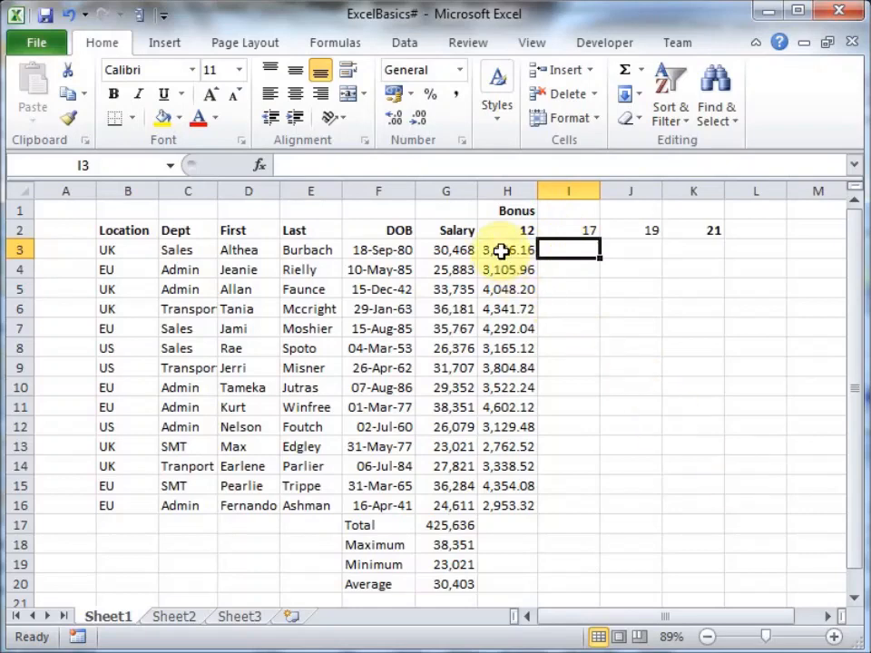
- Try copying the bonus formulas in H3:H16 across to column K, and compare the references in H3 and I3 with the Salary column
drag(502, 251, 705, 508)
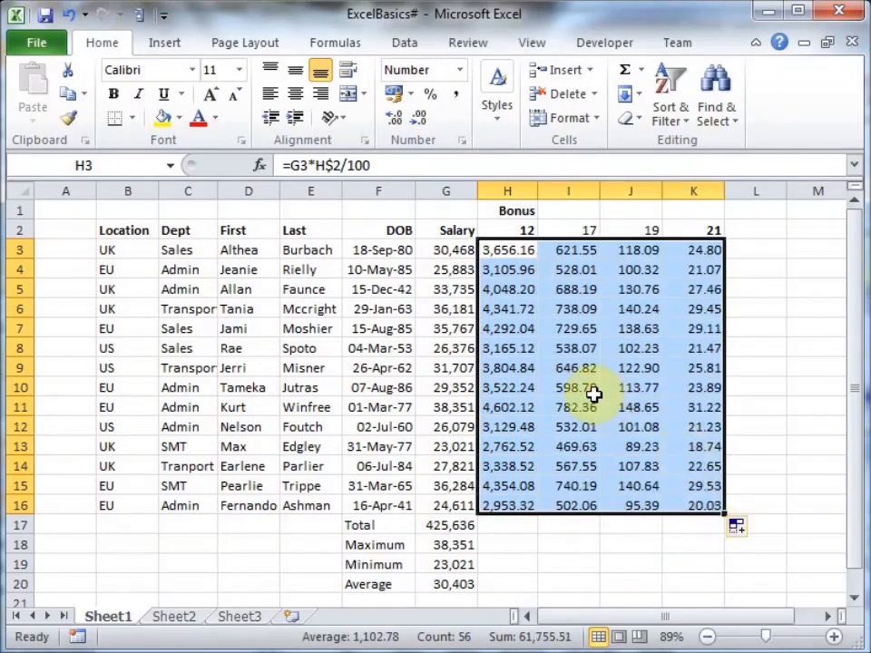
click(558, 363)
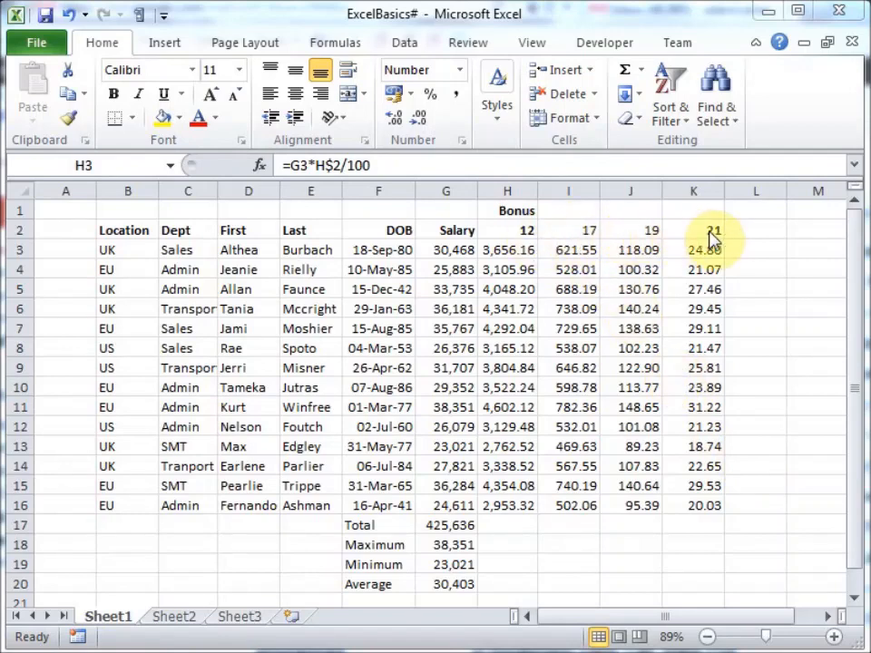
click(520, 258)
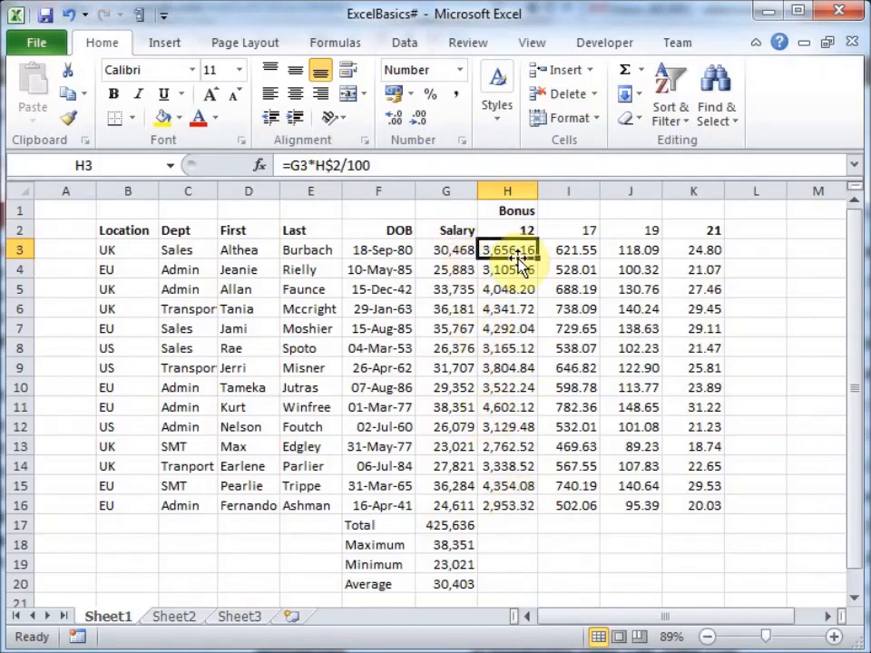
click(568, 249)
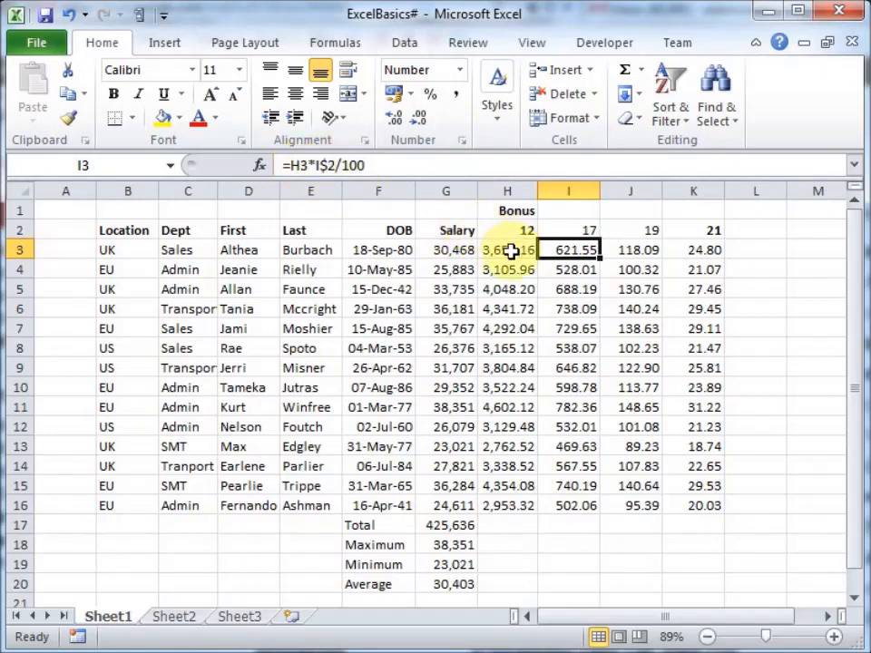
drag(451, 264, 454, 352)
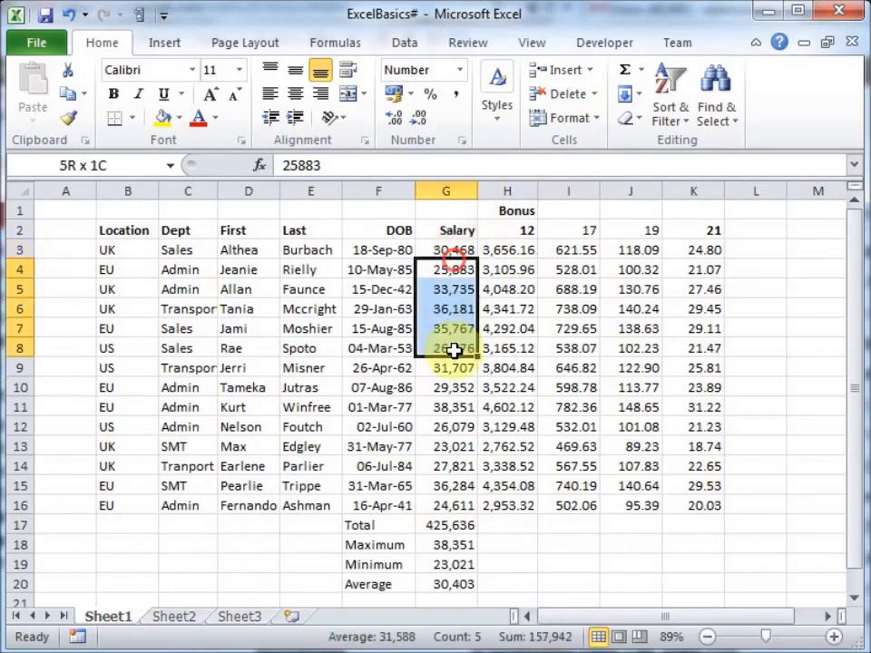
click(451, 251)
- Fix the column of the salary reference in H3's formula so it reads =$G3*H$2/100
click(508, 250)
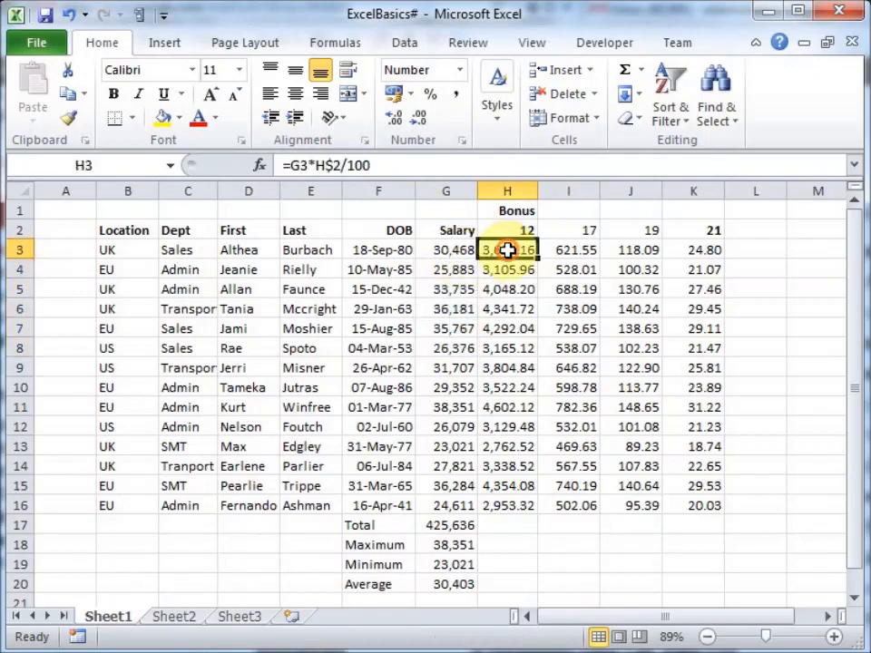
click(287, 165)
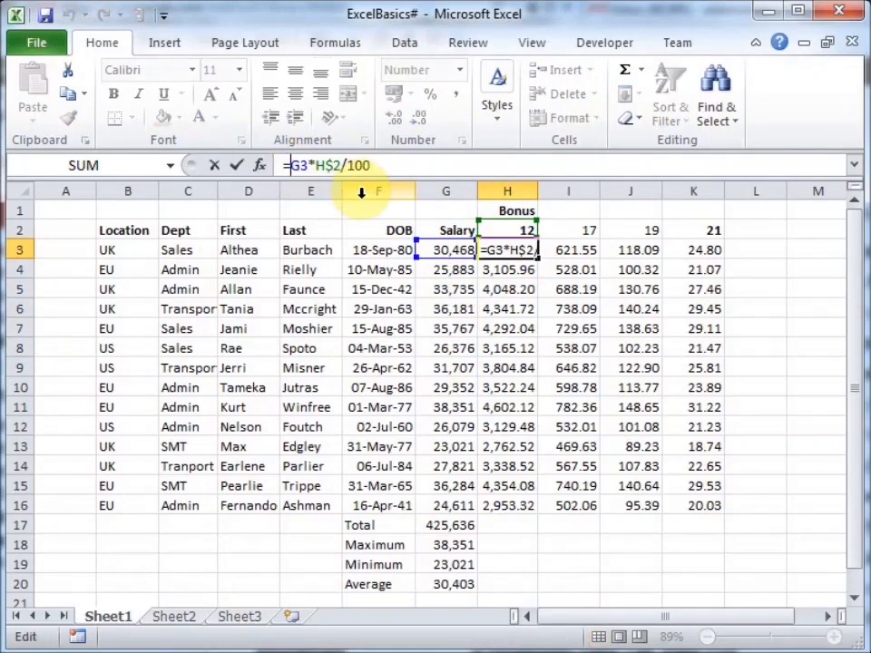
text($)
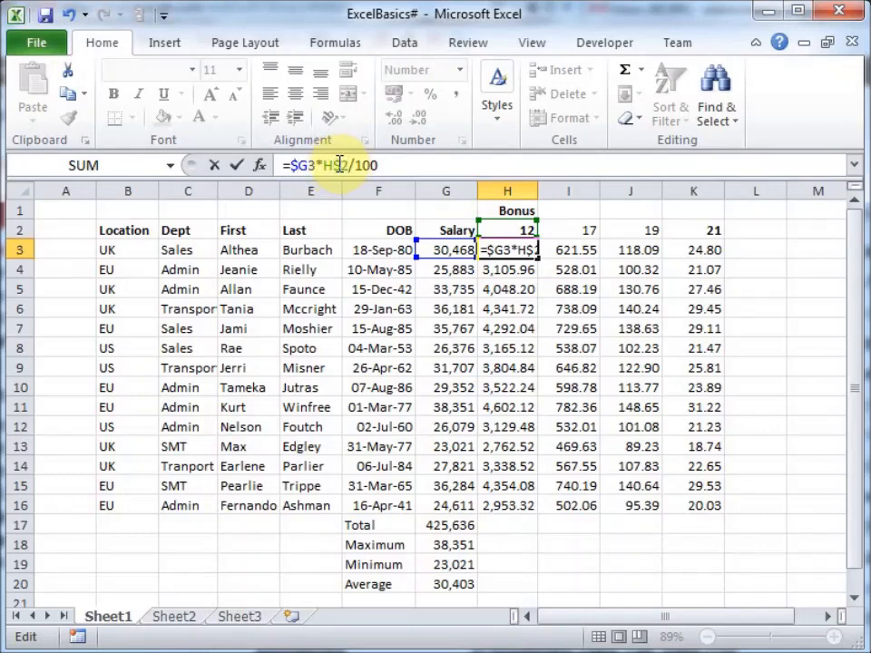
key(Return)
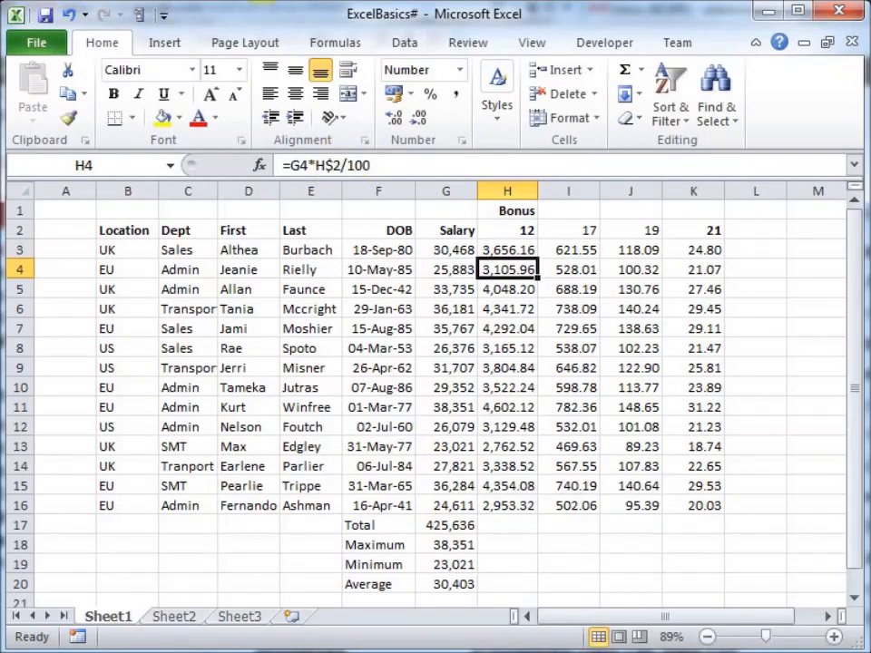
- Copy the H3 formula through the range H3:K16 and check the references in H3 and K16
click(503, 247)
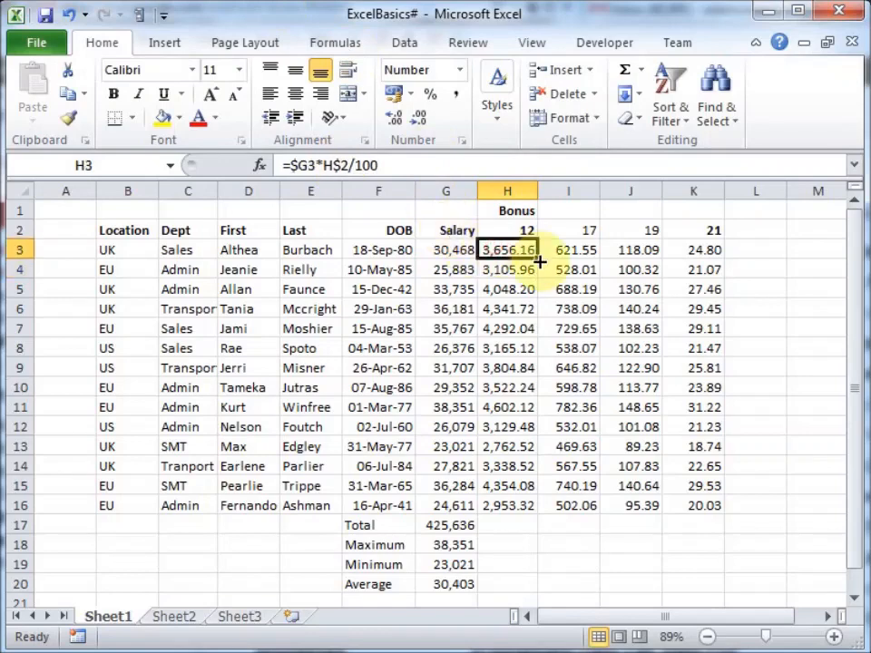
drag(537, 260, 716, 513)
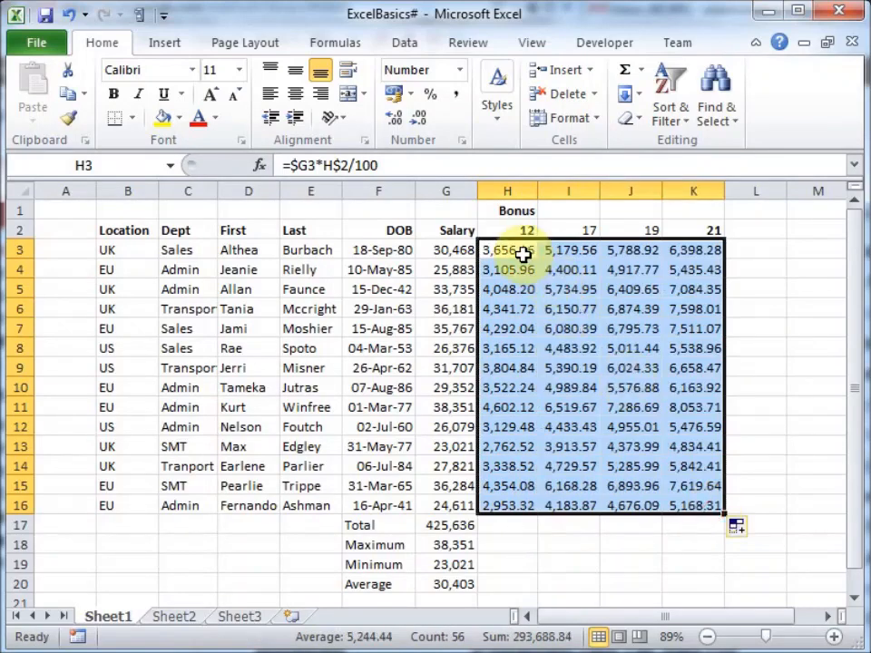
click(524, 252)
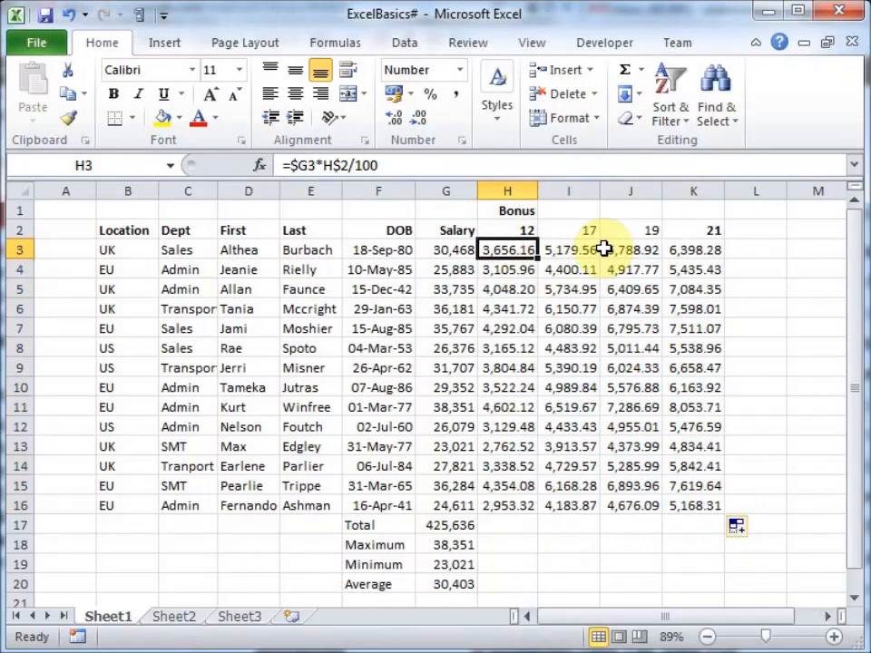
click(702, 505)
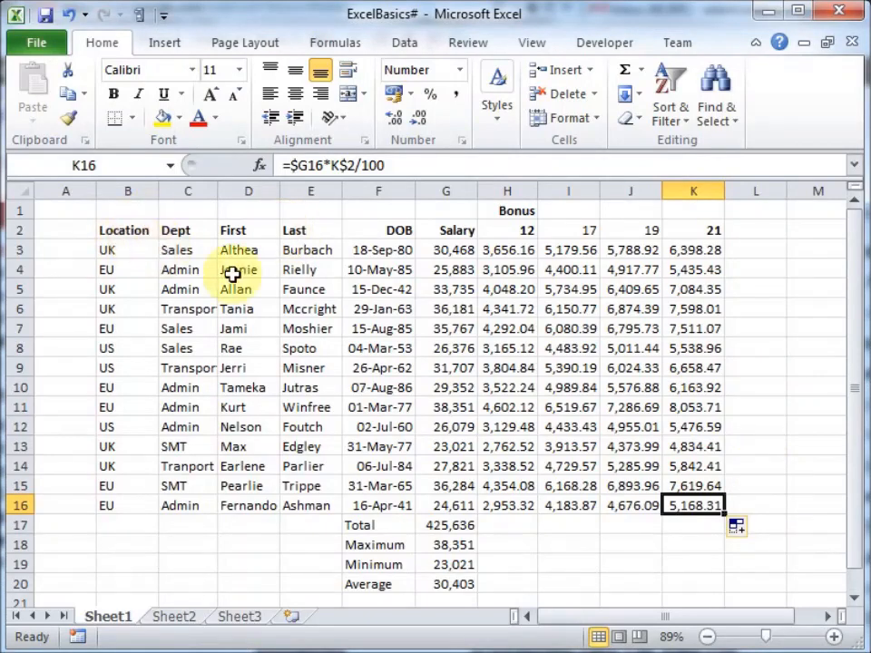
- Enter the label "Suoolement" in A1 and the supplement amount 250 in B1
click(69, 209)
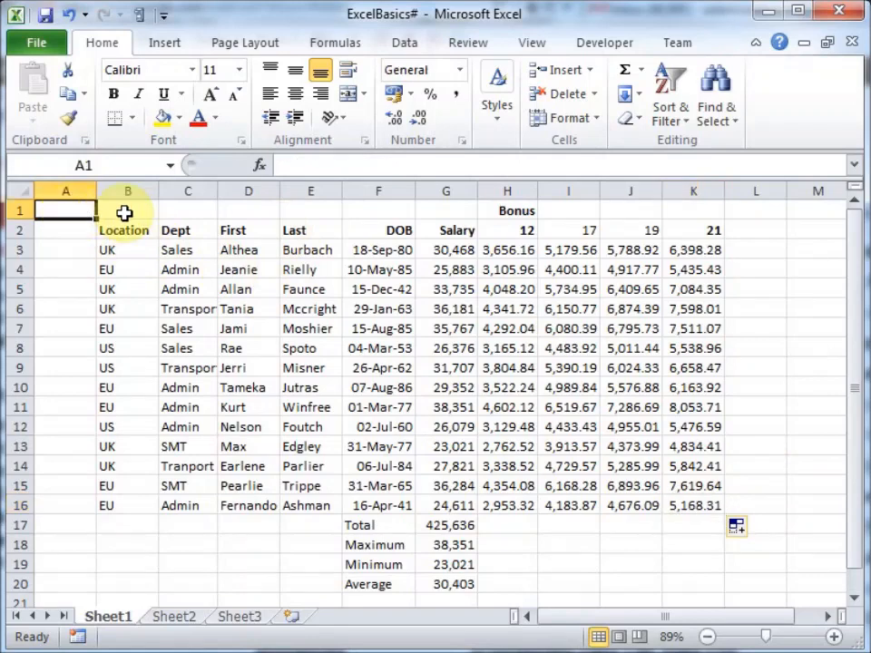
text(Suoole)
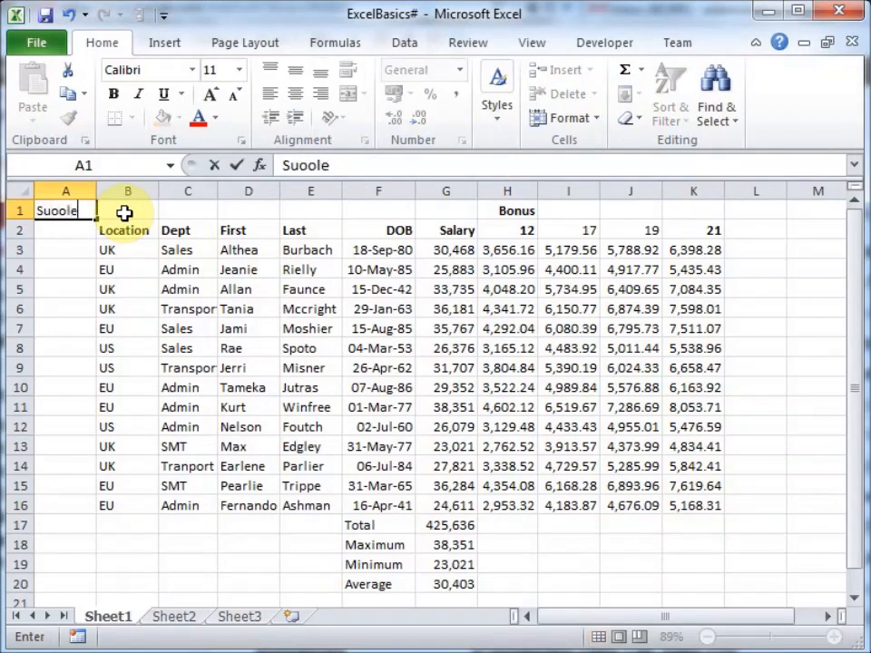
text(ment)
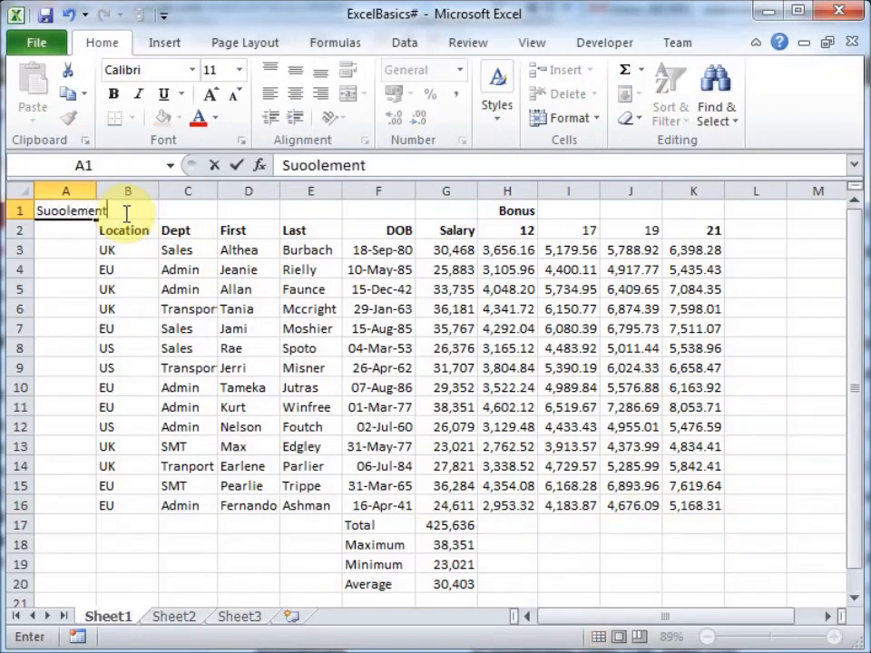
key(Return)
click(124, 212)
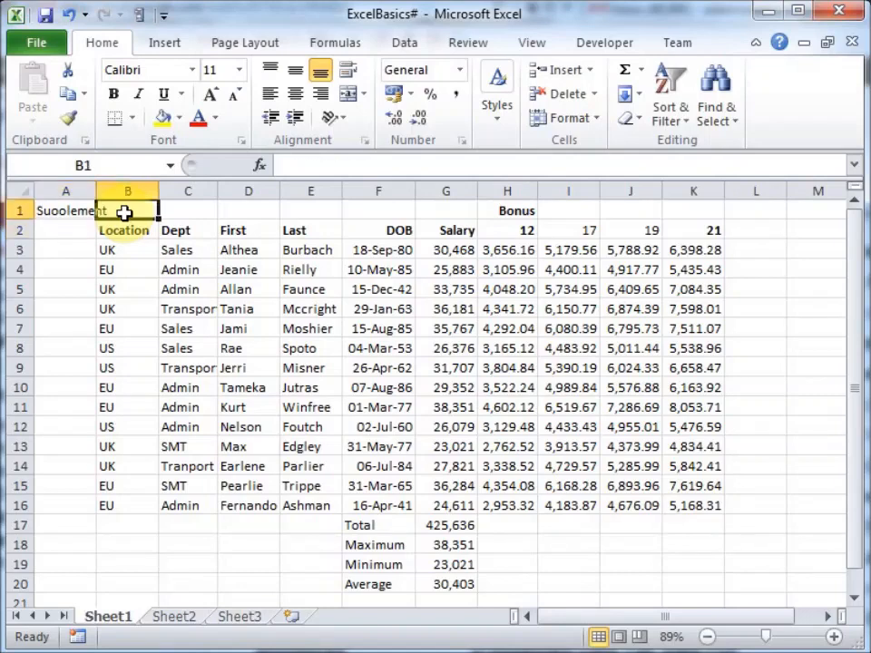
text(250)
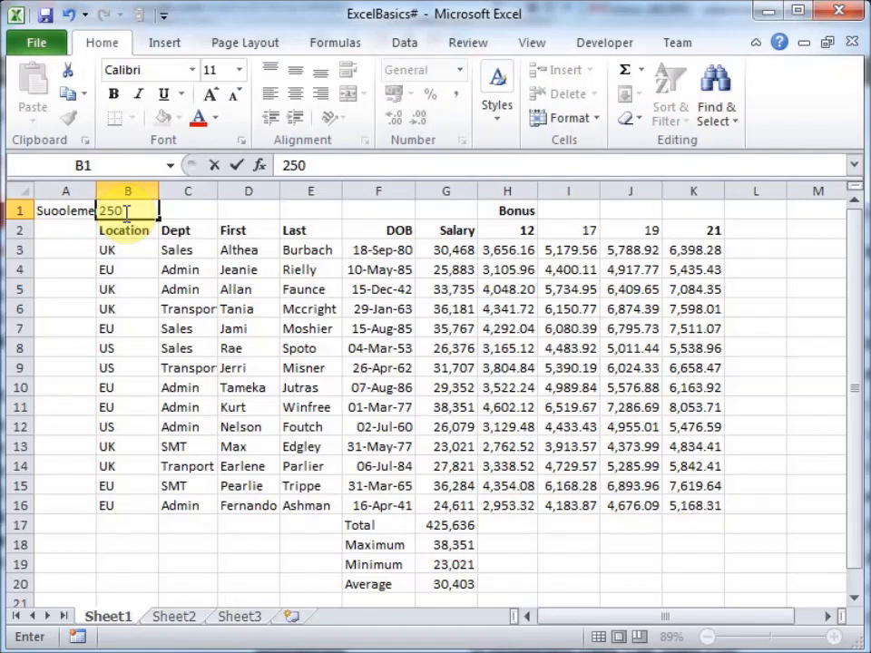
key(Return)
click(124, 212)
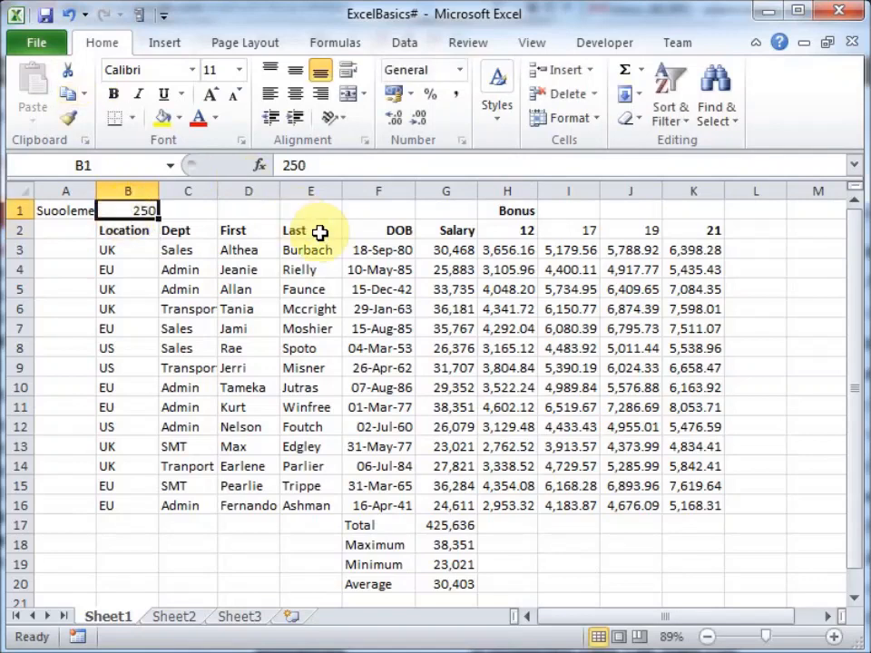
- Enclose H3's bonus calculation in parentheses and add the supplement cell, so the formula reads =($G3*H$2/100)+B1
click(502, 259)
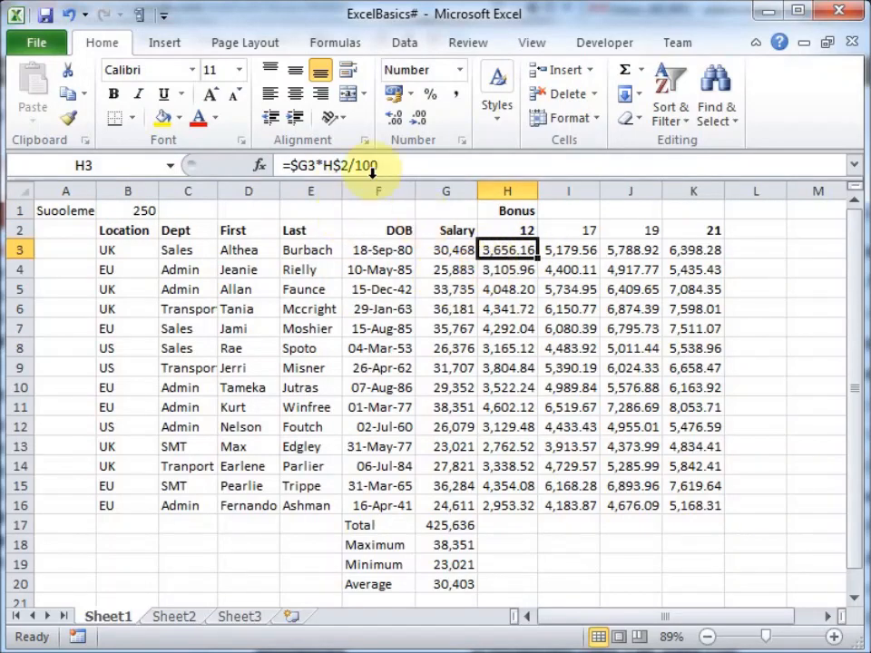
click(400, 168)
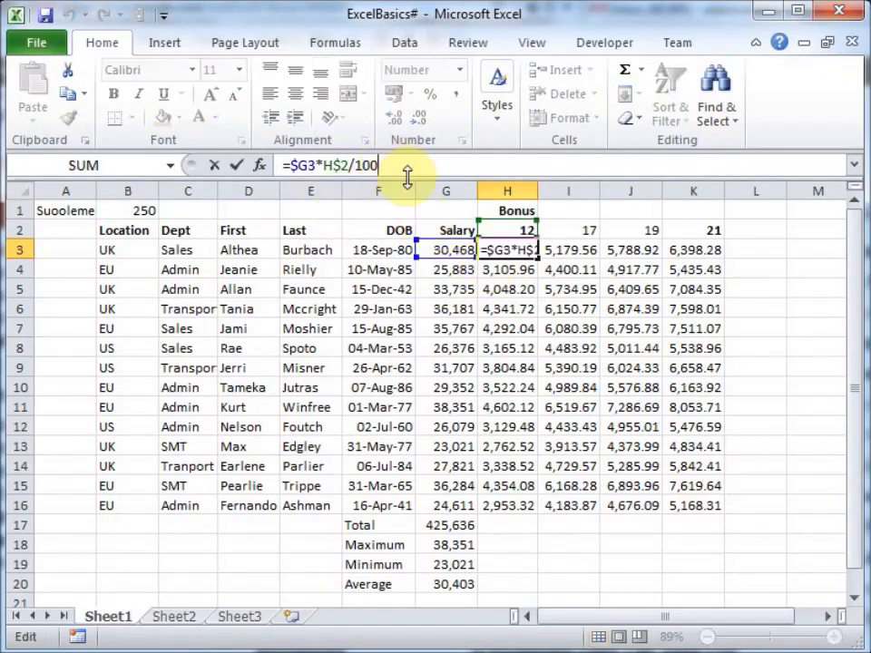
text())
key(Home)
key(Right)
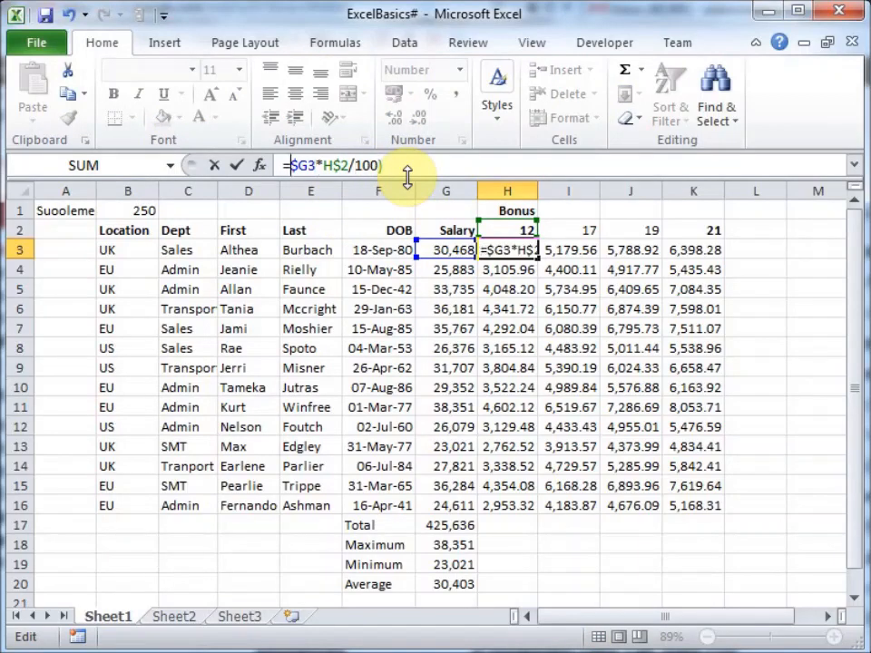
text(()
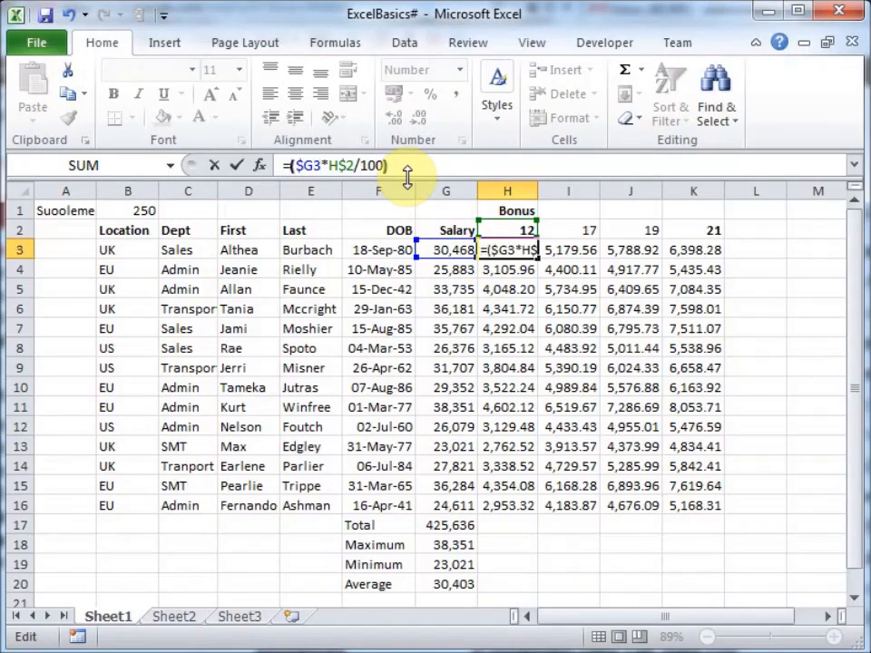
key(End)
text(+)
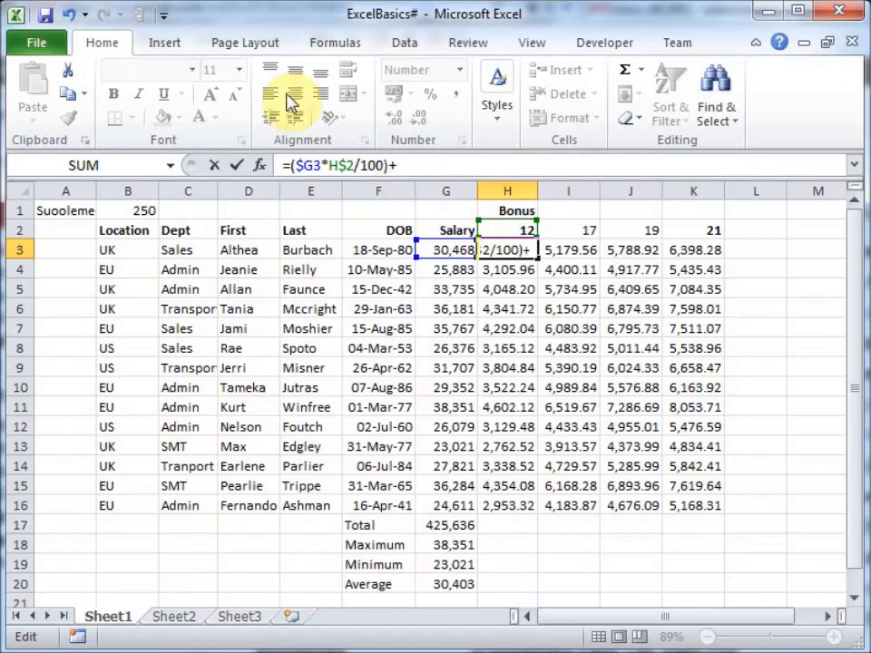
click(133, 209)
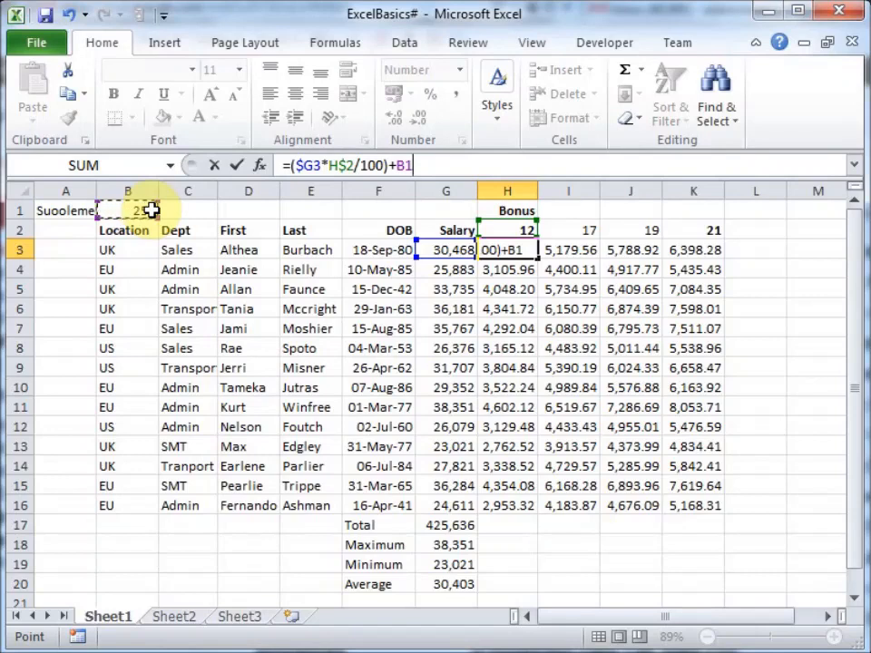
key(Return)
key(Up)
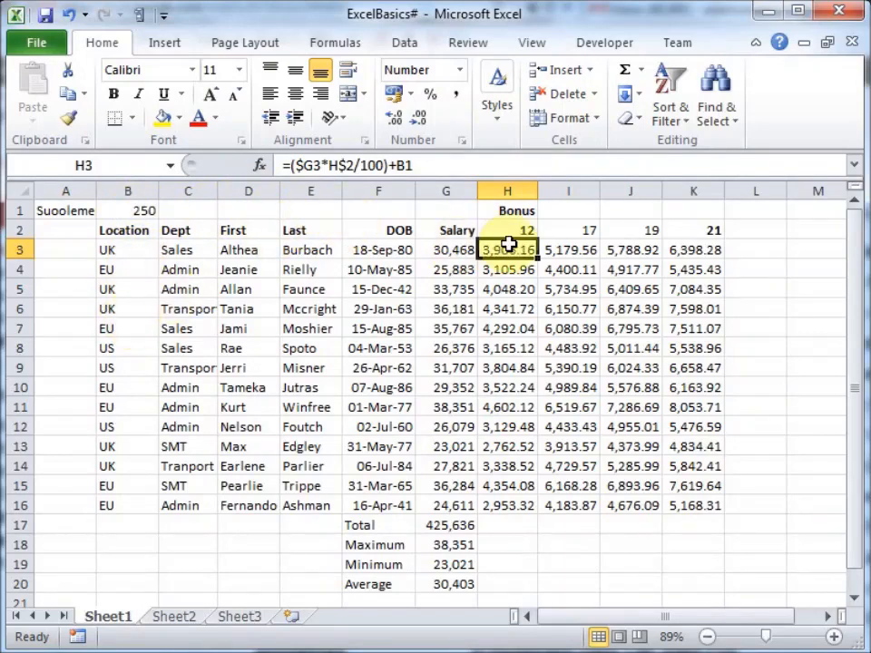
- Make the supplement reference in H3's formula absolute so it reads =($G3*H$2/100)+$B$1
click(397, 170)
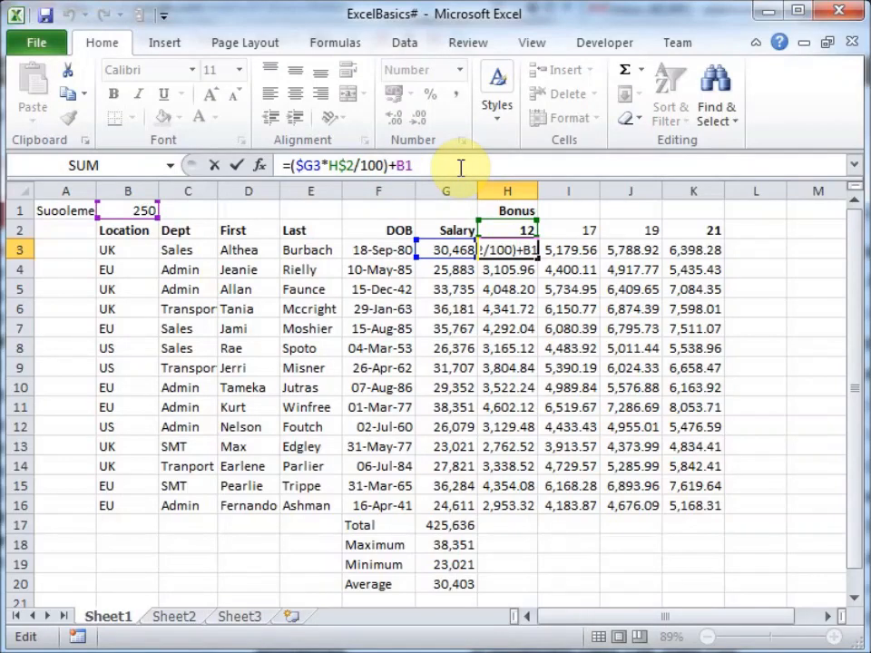
text($)
key(Right)
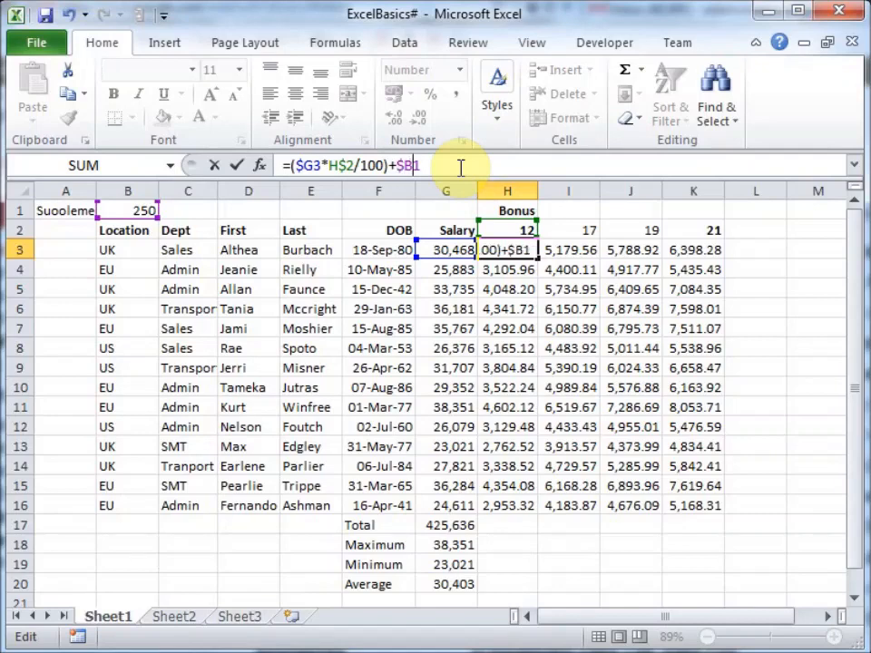
text($)
key(Return)
key(Up)
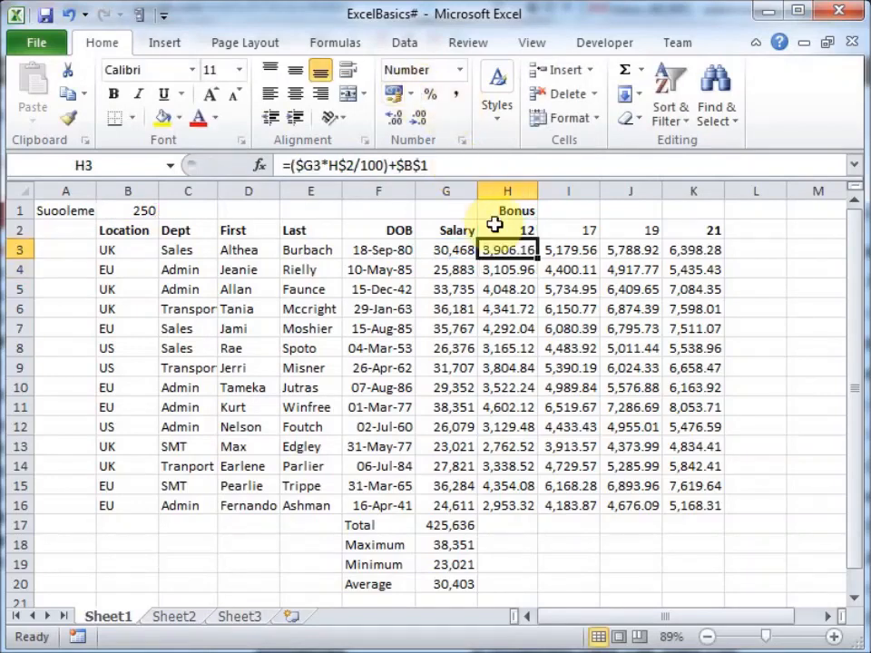
- Copy the supplement-inclusive bonus formula from H3 through the range H3:K16, then reselect H3
drag(538, 260, 717, 510)
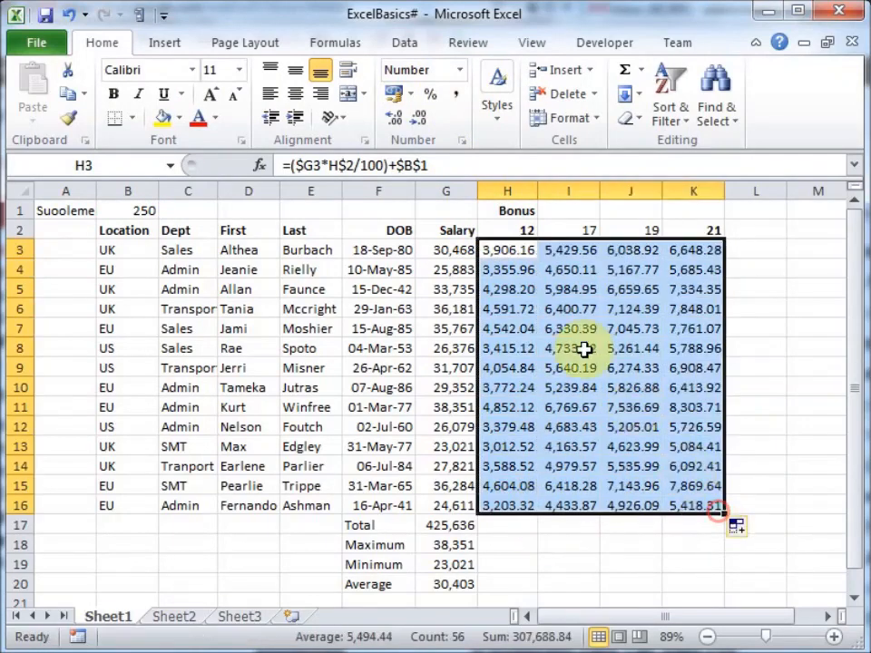
click(501, 250)
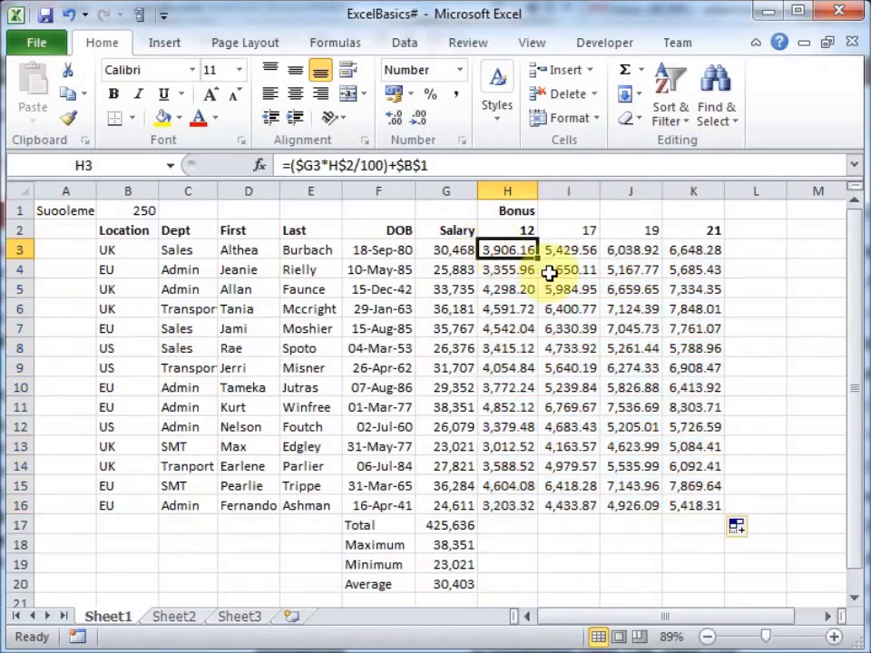